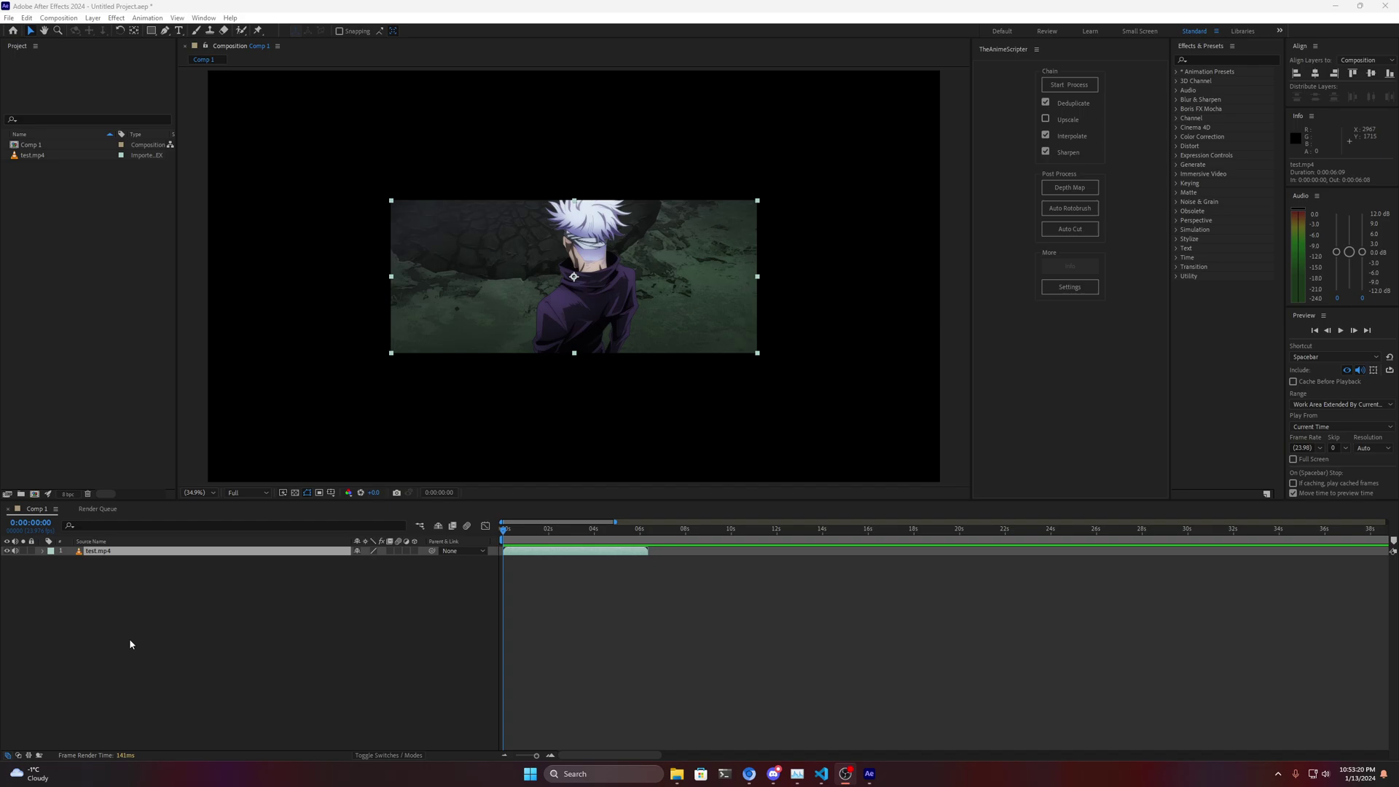
Step: Review TheAnimeScripter settings, keeping Rife_4.14 interpolation and checking the encoder choices
left_click(1061, 289)
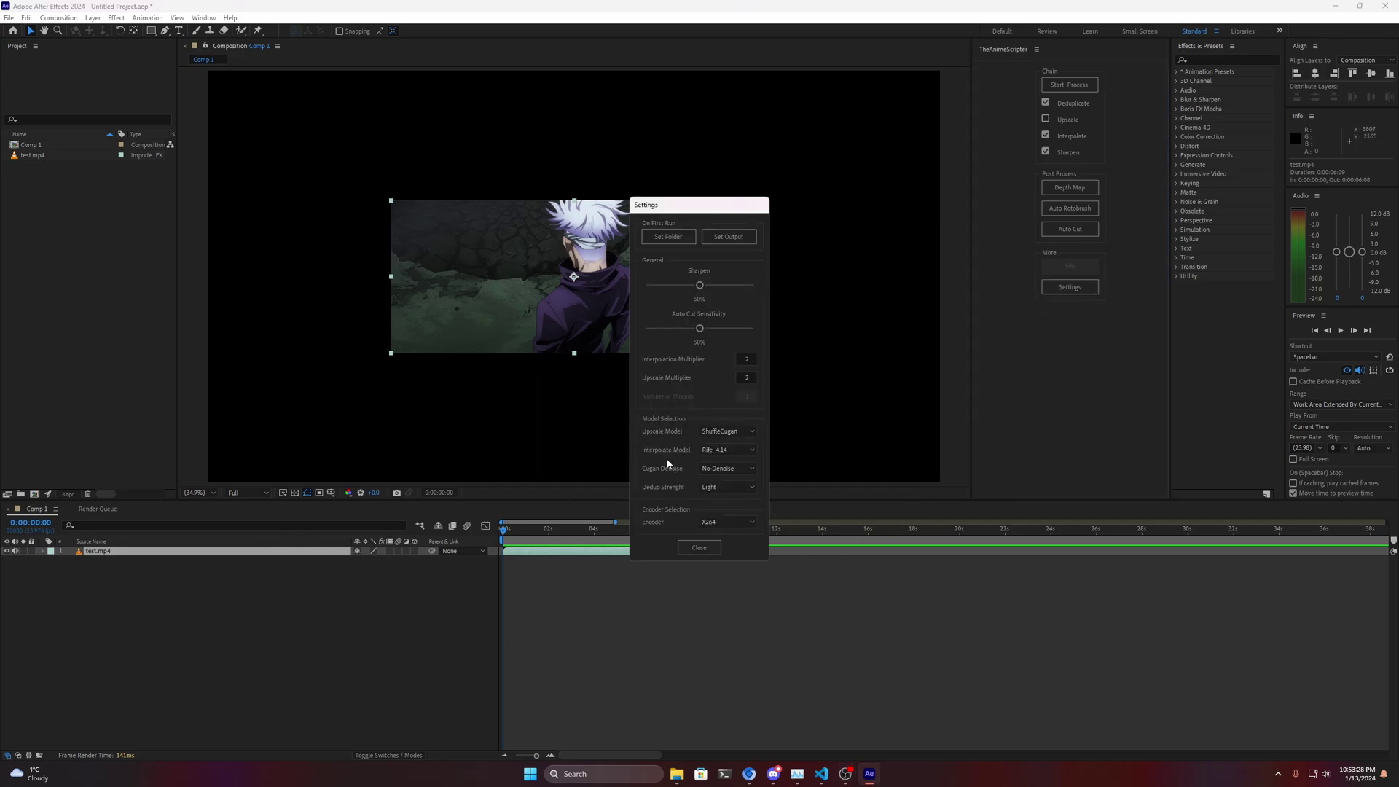
left_click(744, 450)
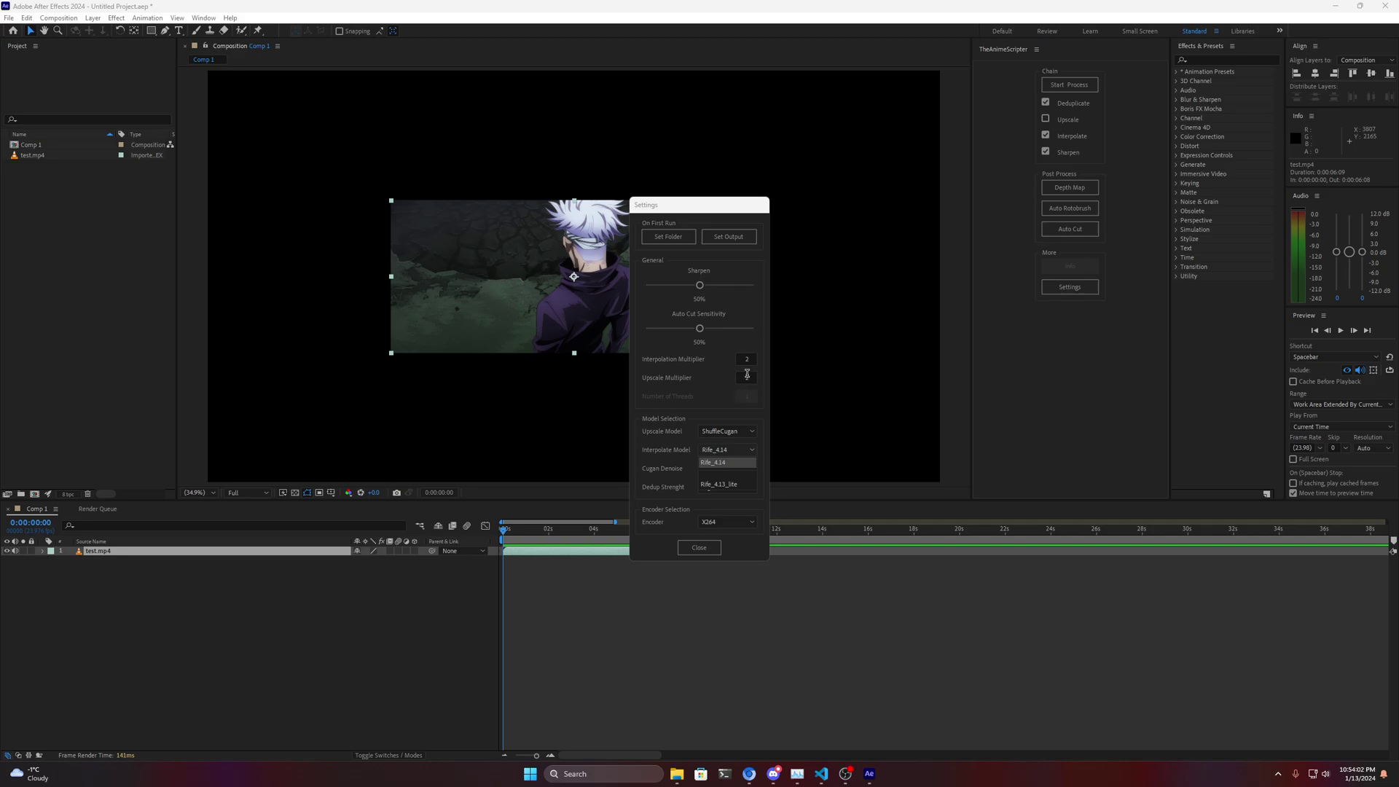
left_click(733, 464)
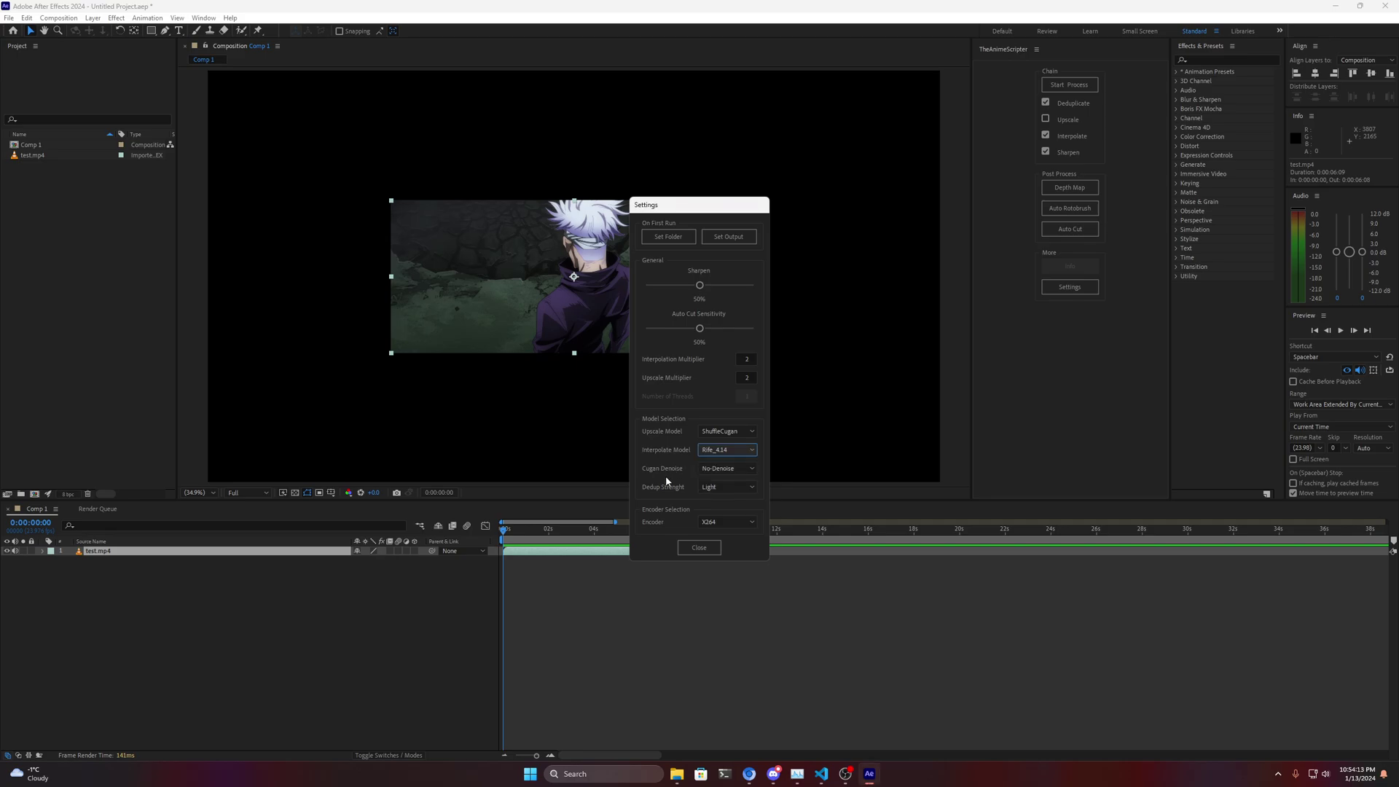
left_click(720, 525)
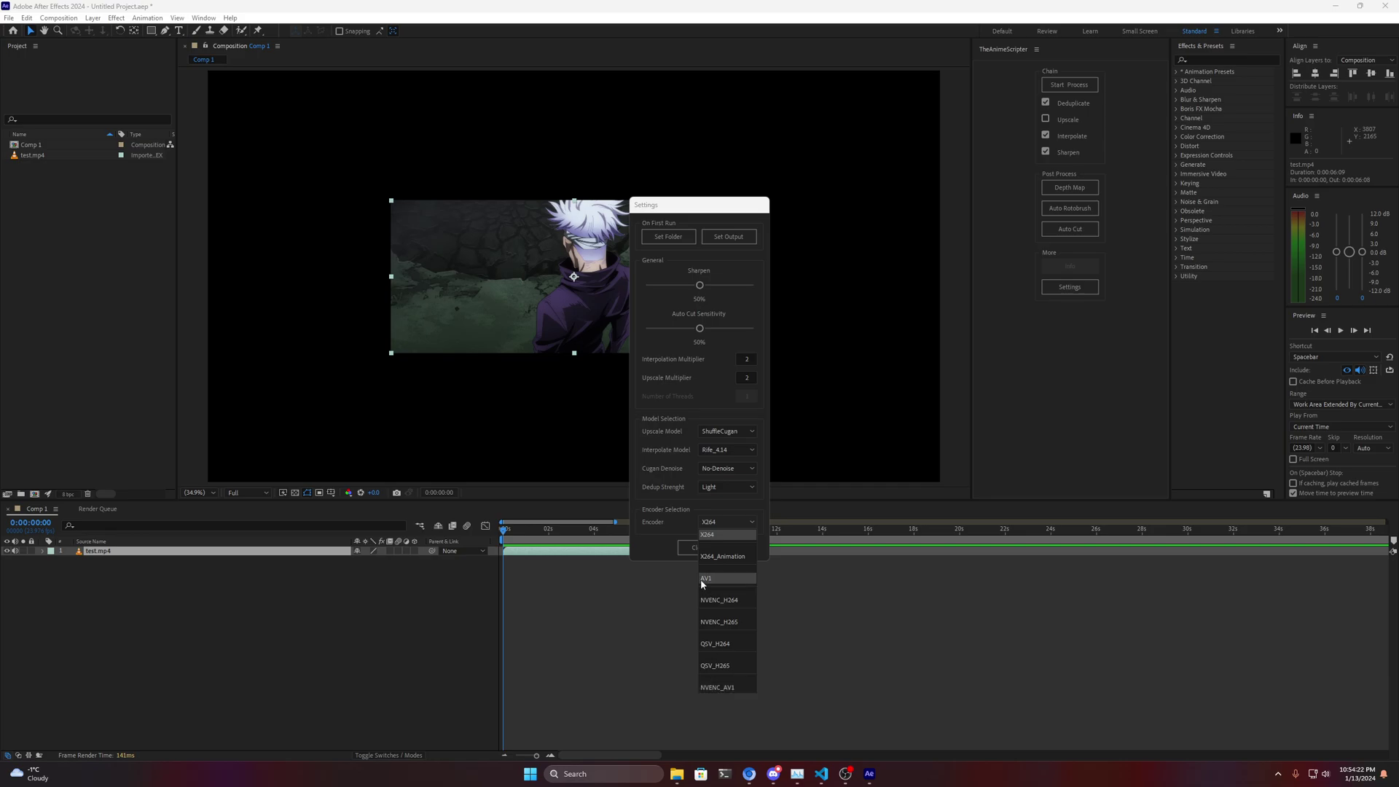
Step: Zoom into the Chrome file-list screenshot, then close its tab to show the terminal screenshot
key("alt+Tab")
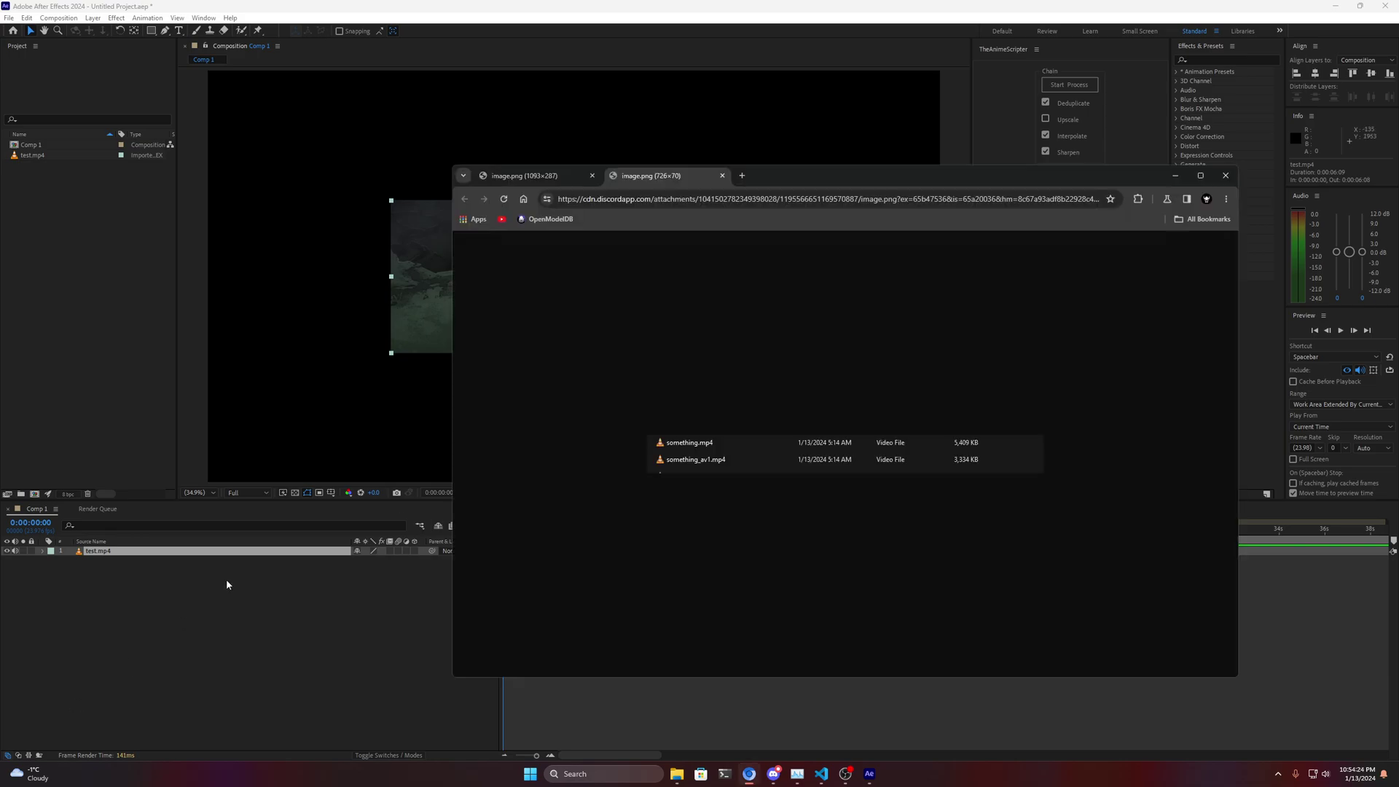
left_click_drag(897, 172, 744, 163)
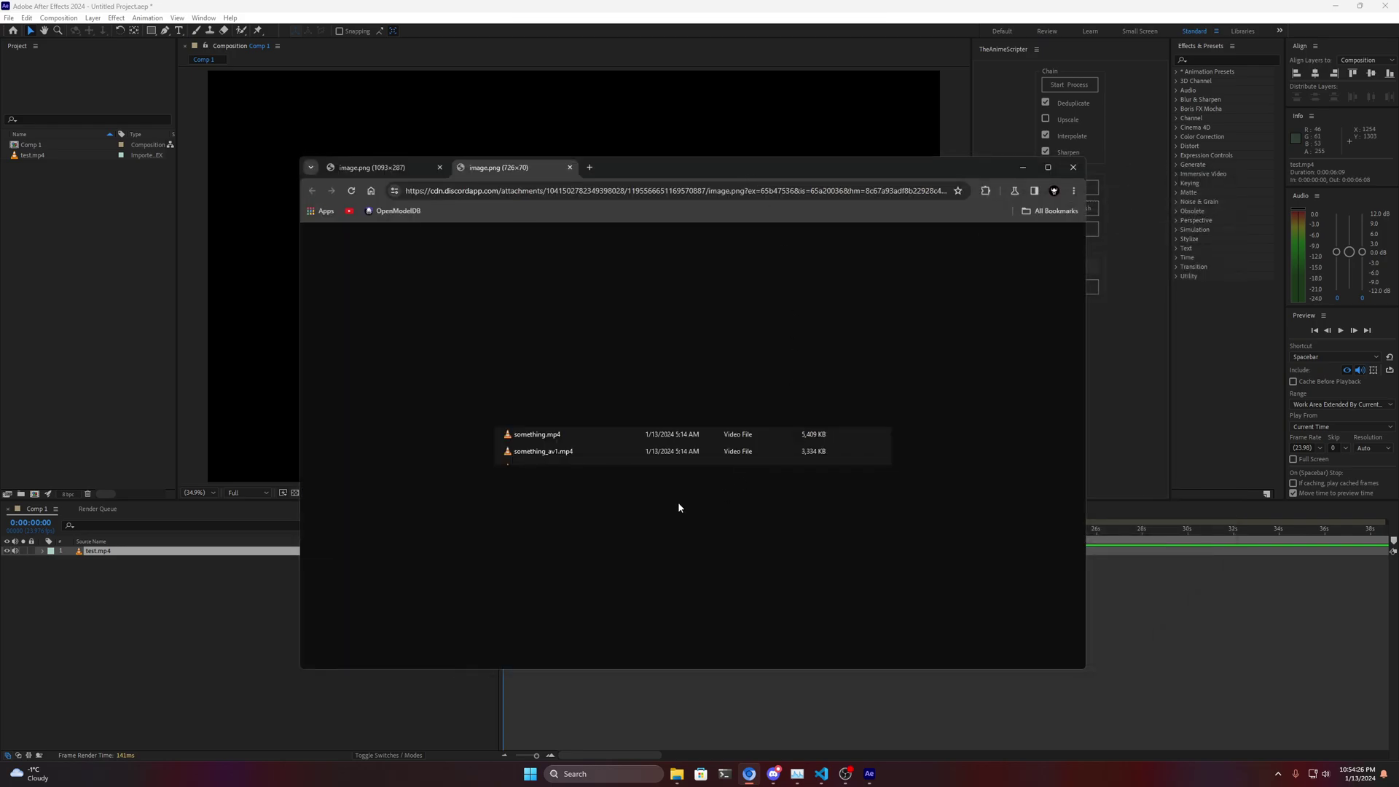
scroll(678, 501, "up", 1)
scroll(704, 503, "up", 3)
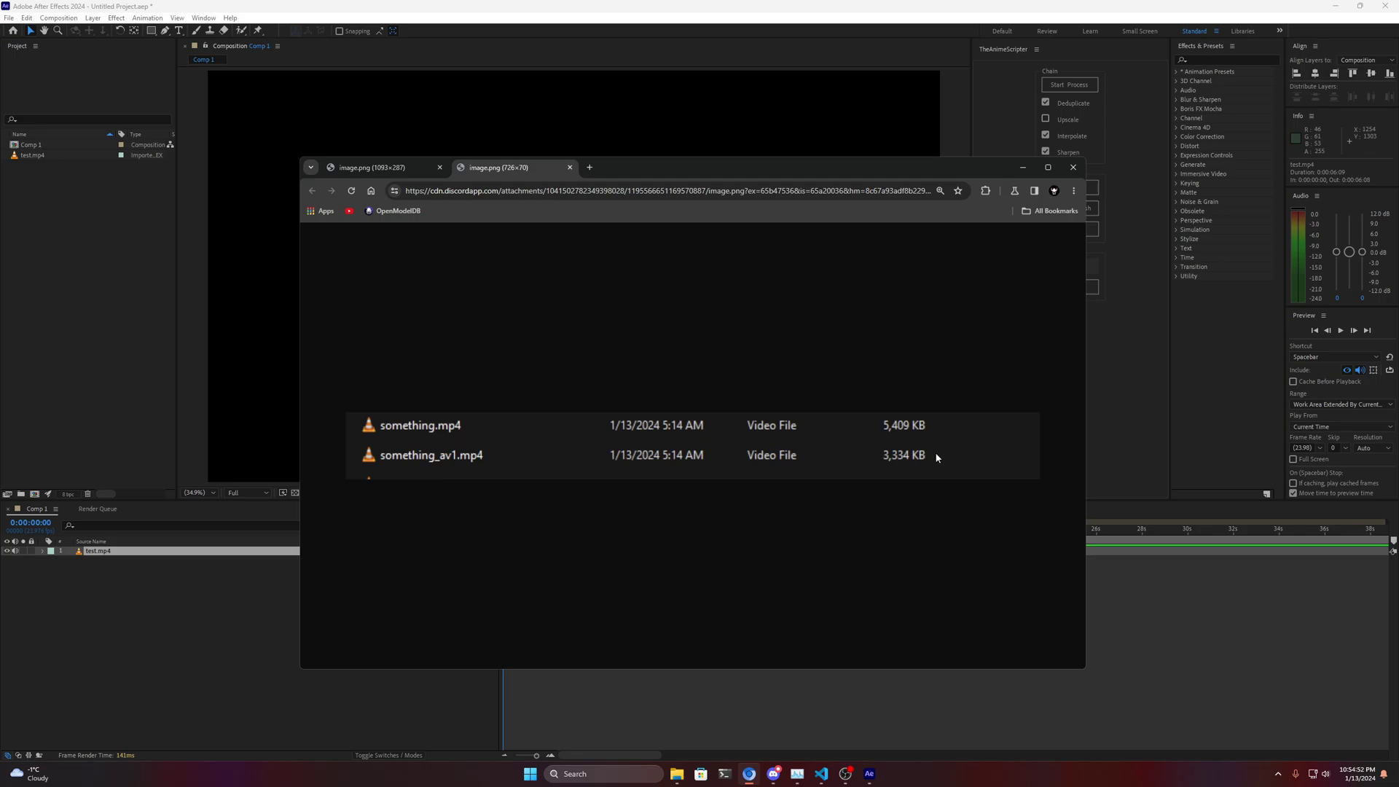
middle_click(530, 174)
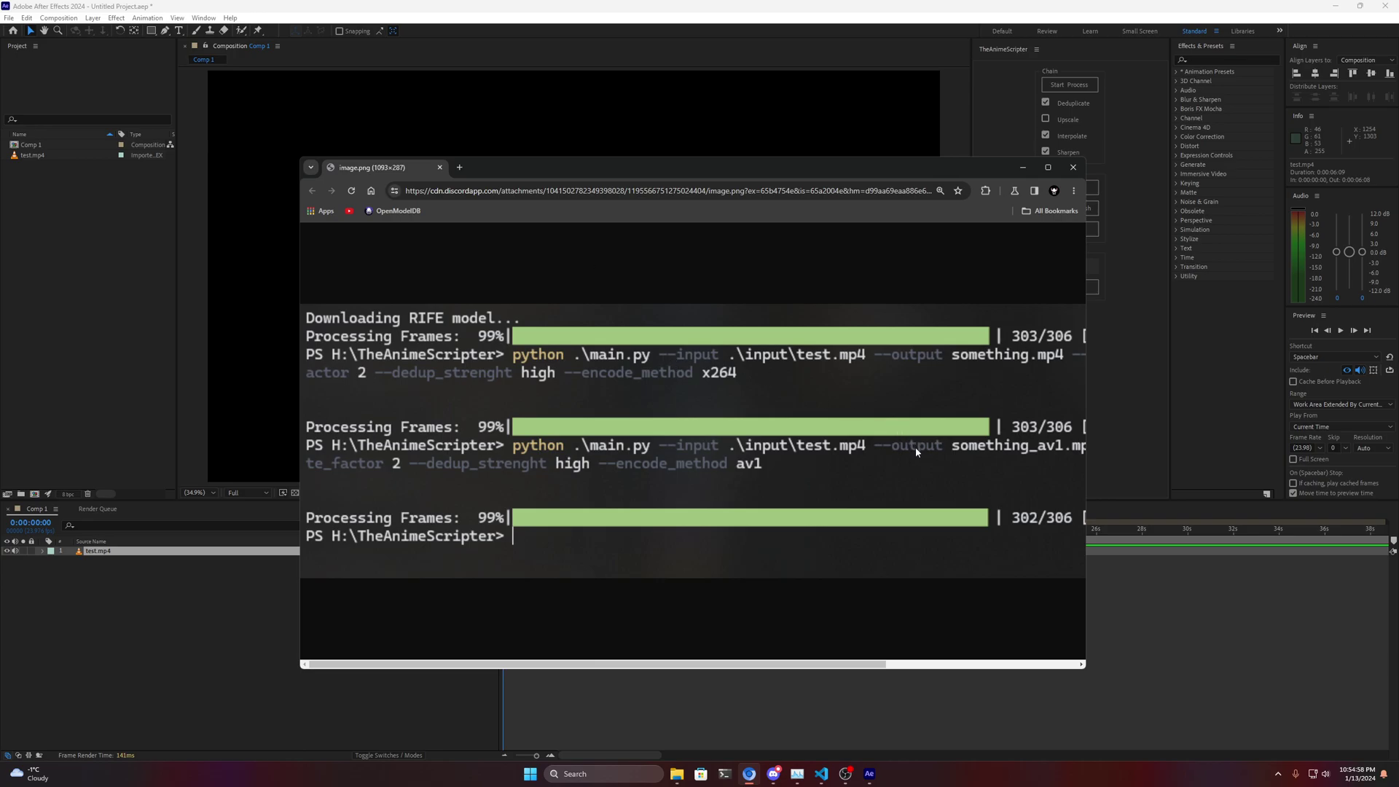
Step: Zoom out the terminal screenshot so both the x264 and av1 runs fit
key("ctrl+minus")
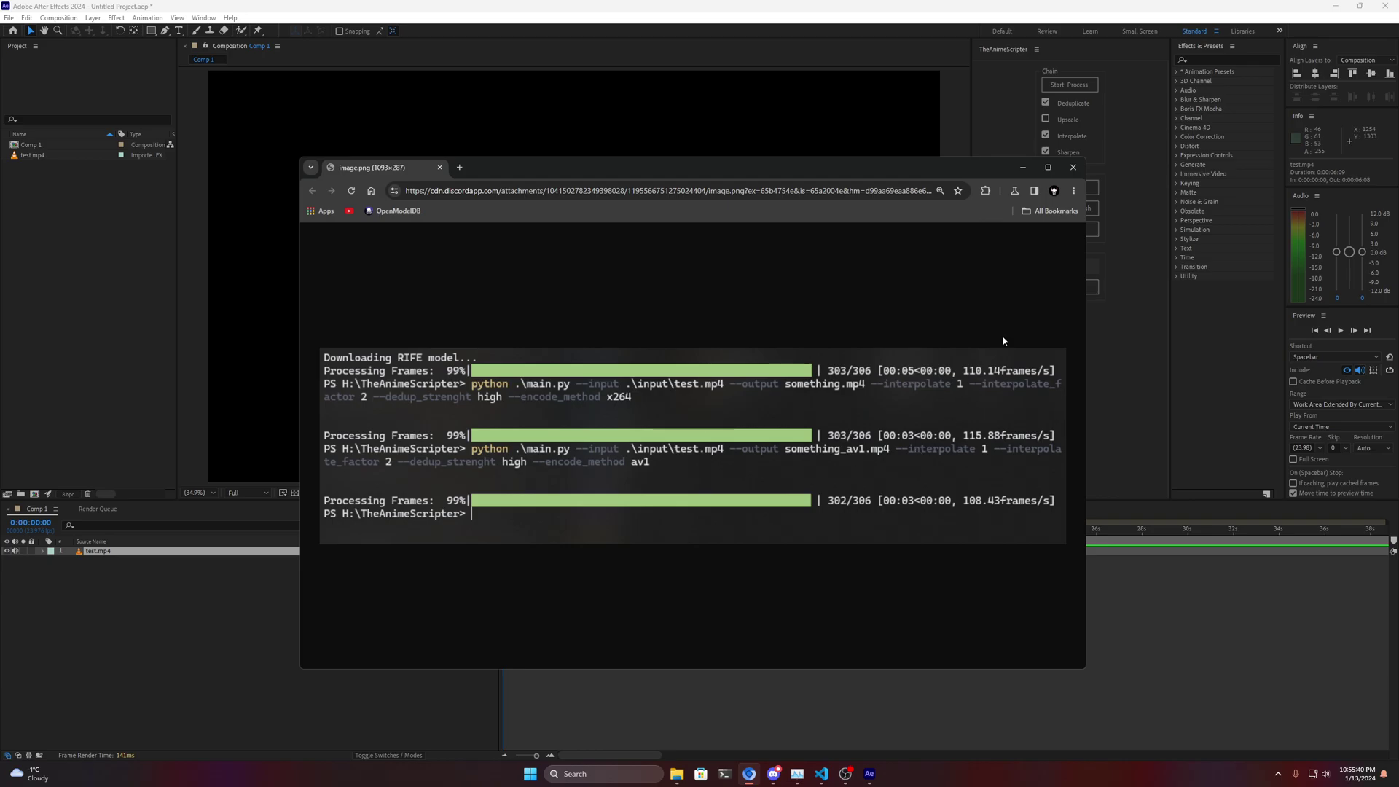
Step: Close Chrome and Settings, then process test.mp4 into test_3924560.mp4 above the original
left_click(1072, 166)
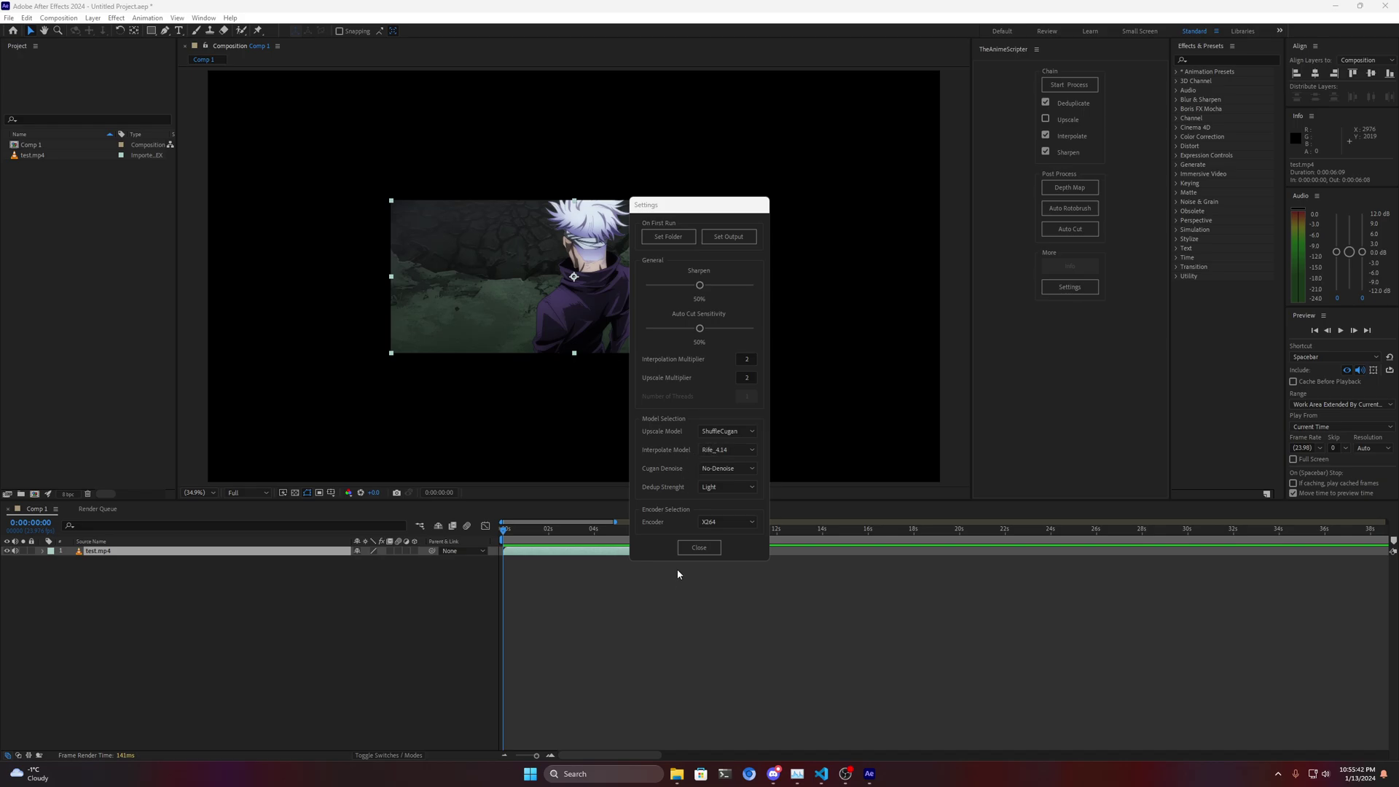
left_click(692, 551)
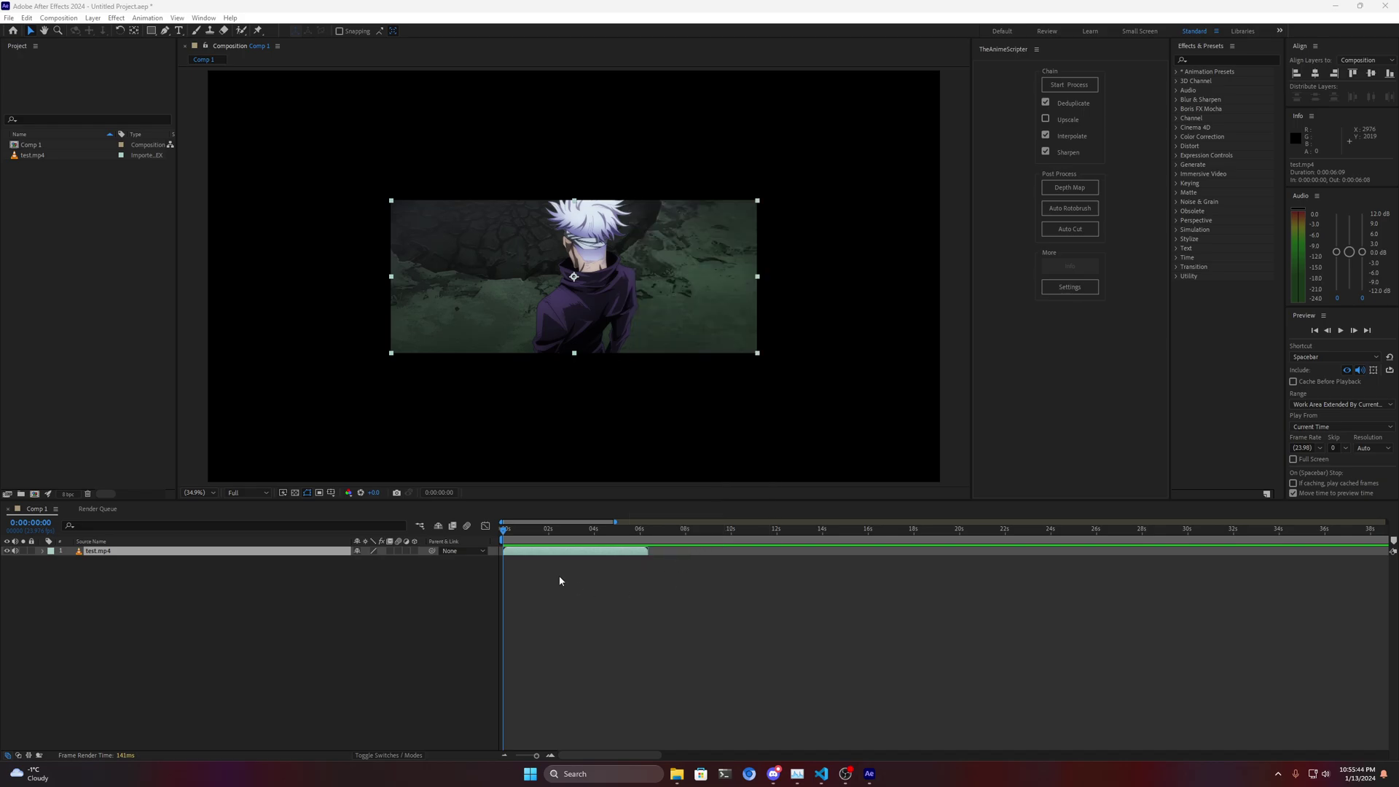
left_click(1049, 86)
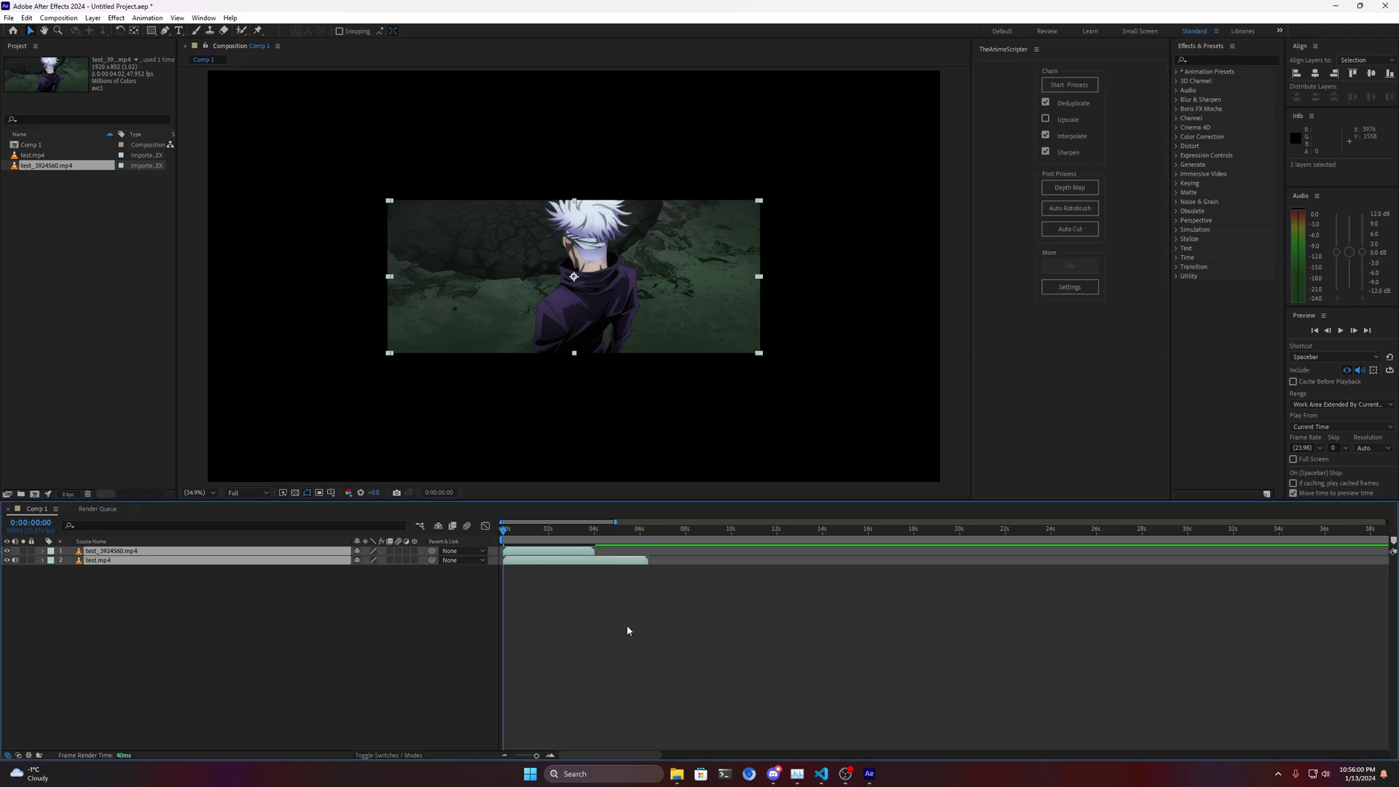
Step: Hide layer controls, select the processed layer, then select test.mp4 in the Project panel
key("ctrl+shift+h")
left_click(557, 595)
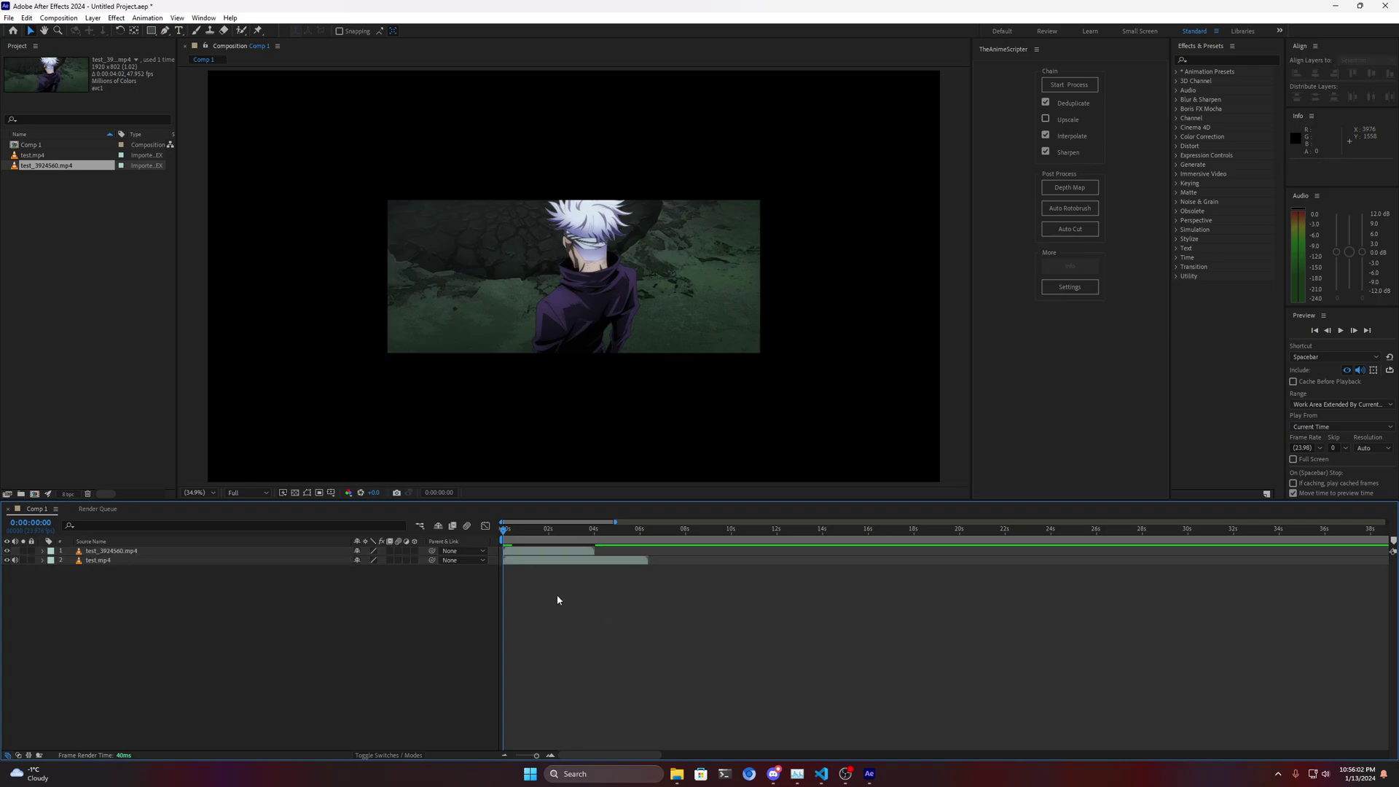
left_click(70, 166)
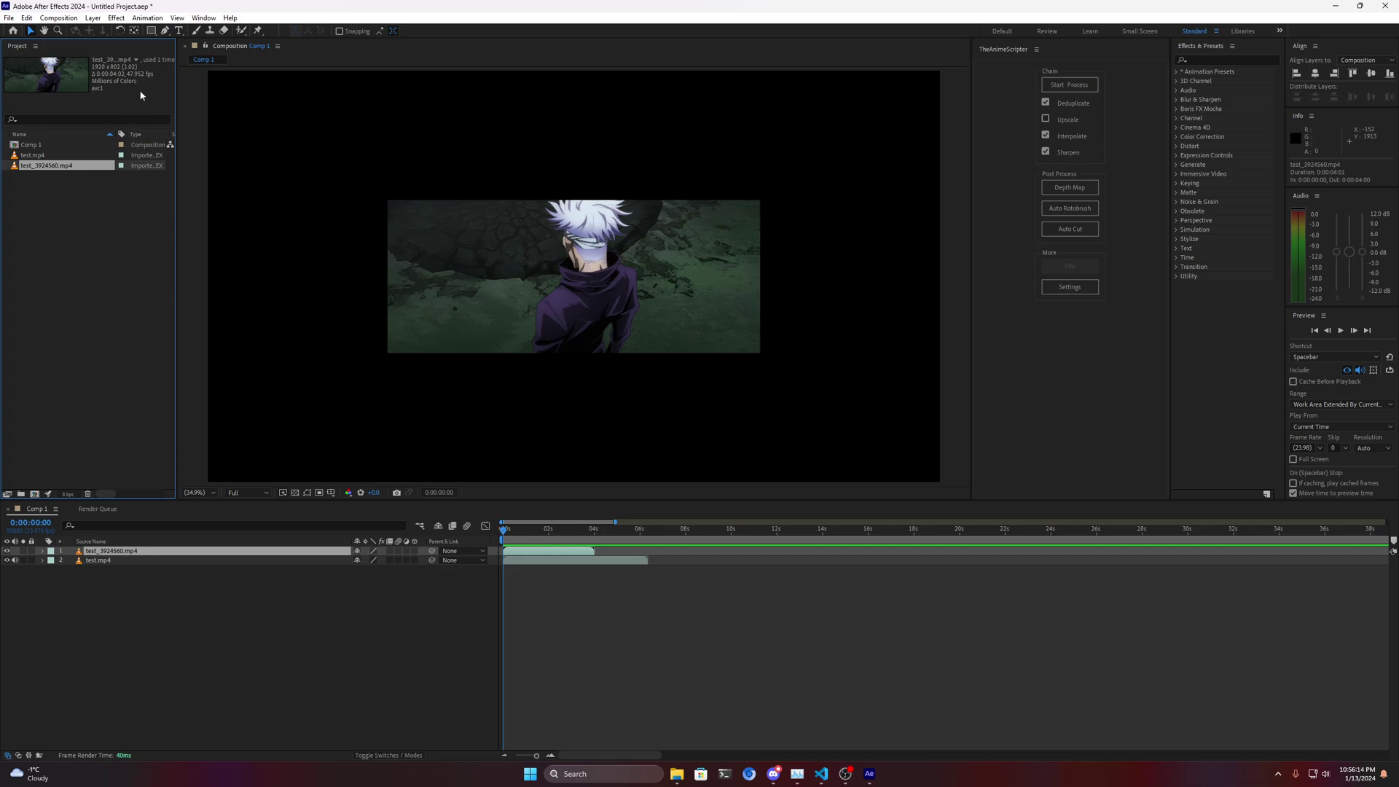
key("Up")
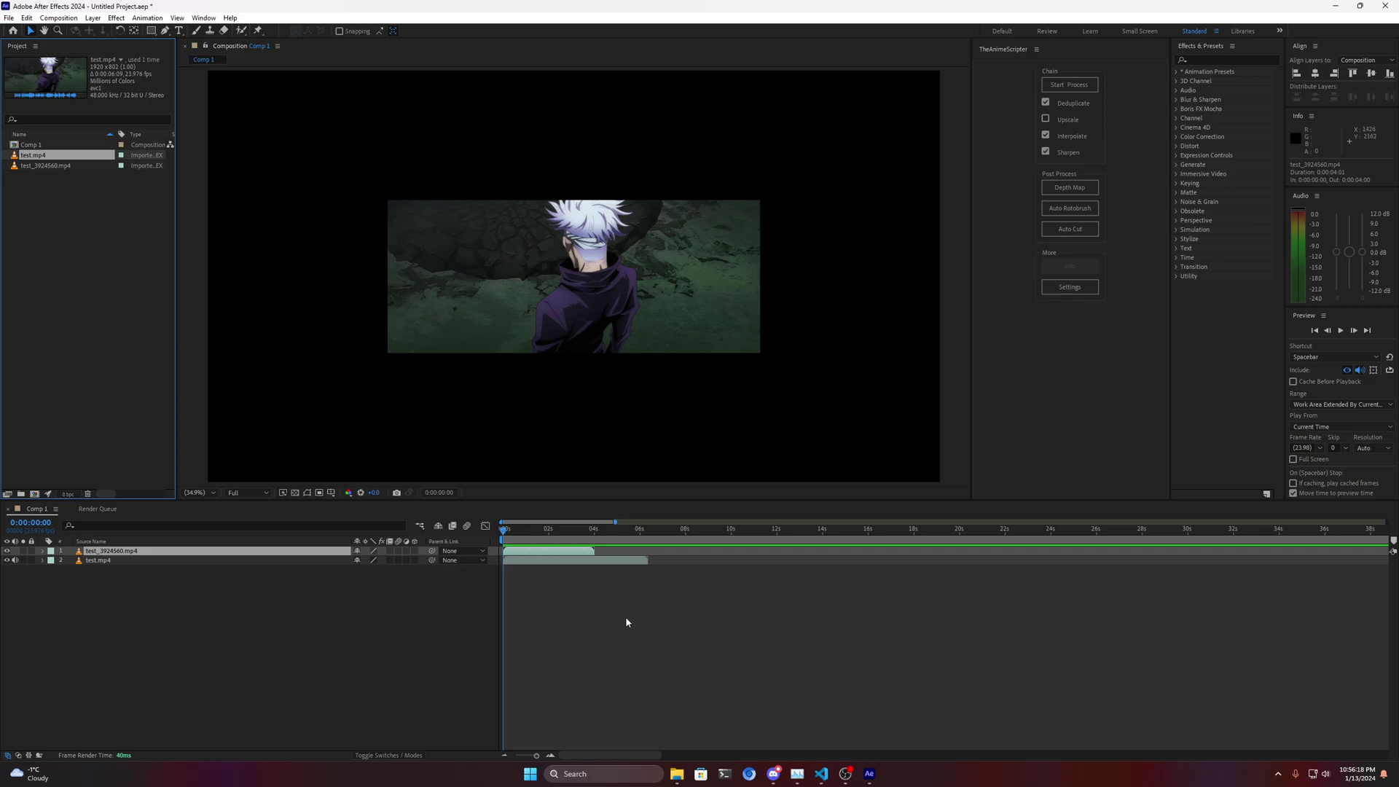
Step: Set TheAnimeScripter's Interpolation Multiplier to 5010 and close Settings
left_click(1079, 288)
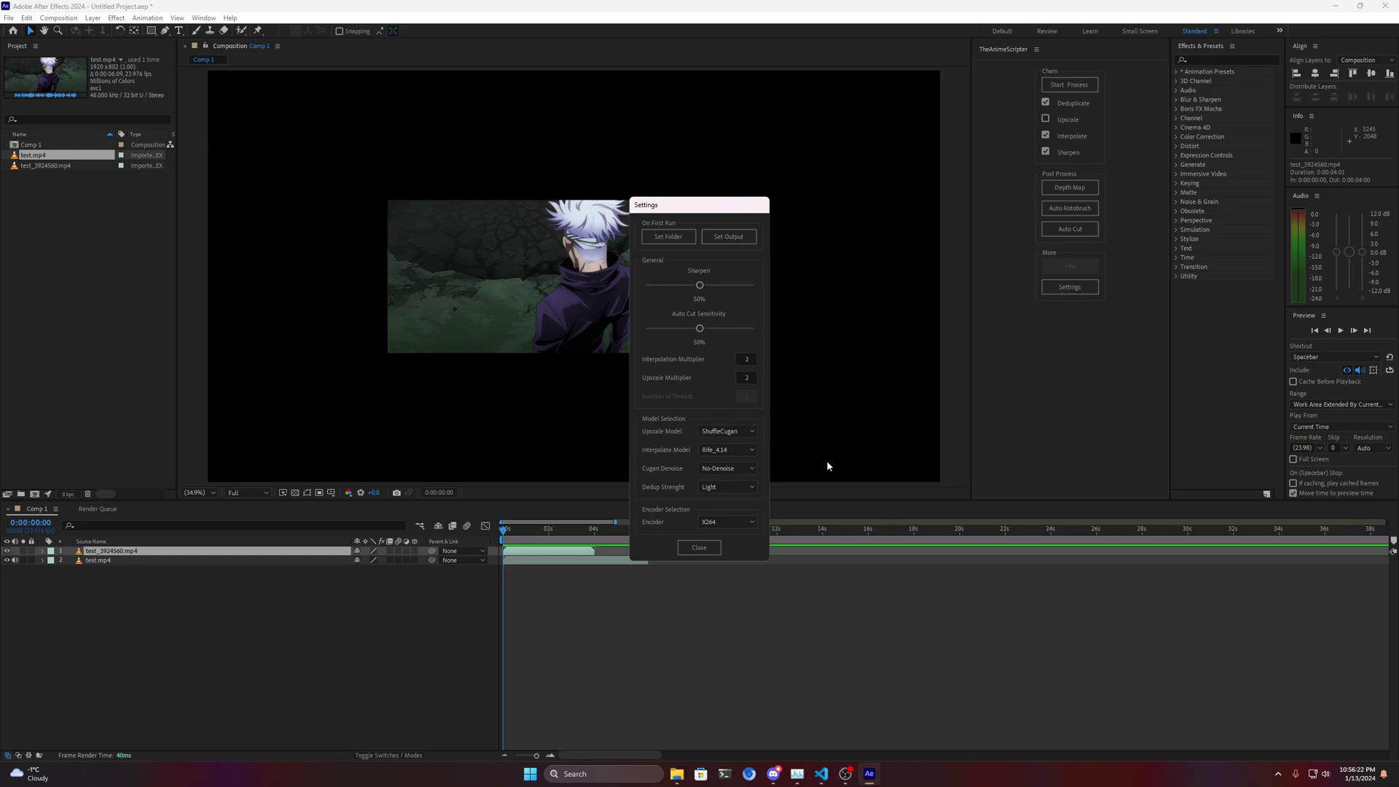
left_click(743, 355)
type("50")
type("10")
left_click(678, 390)
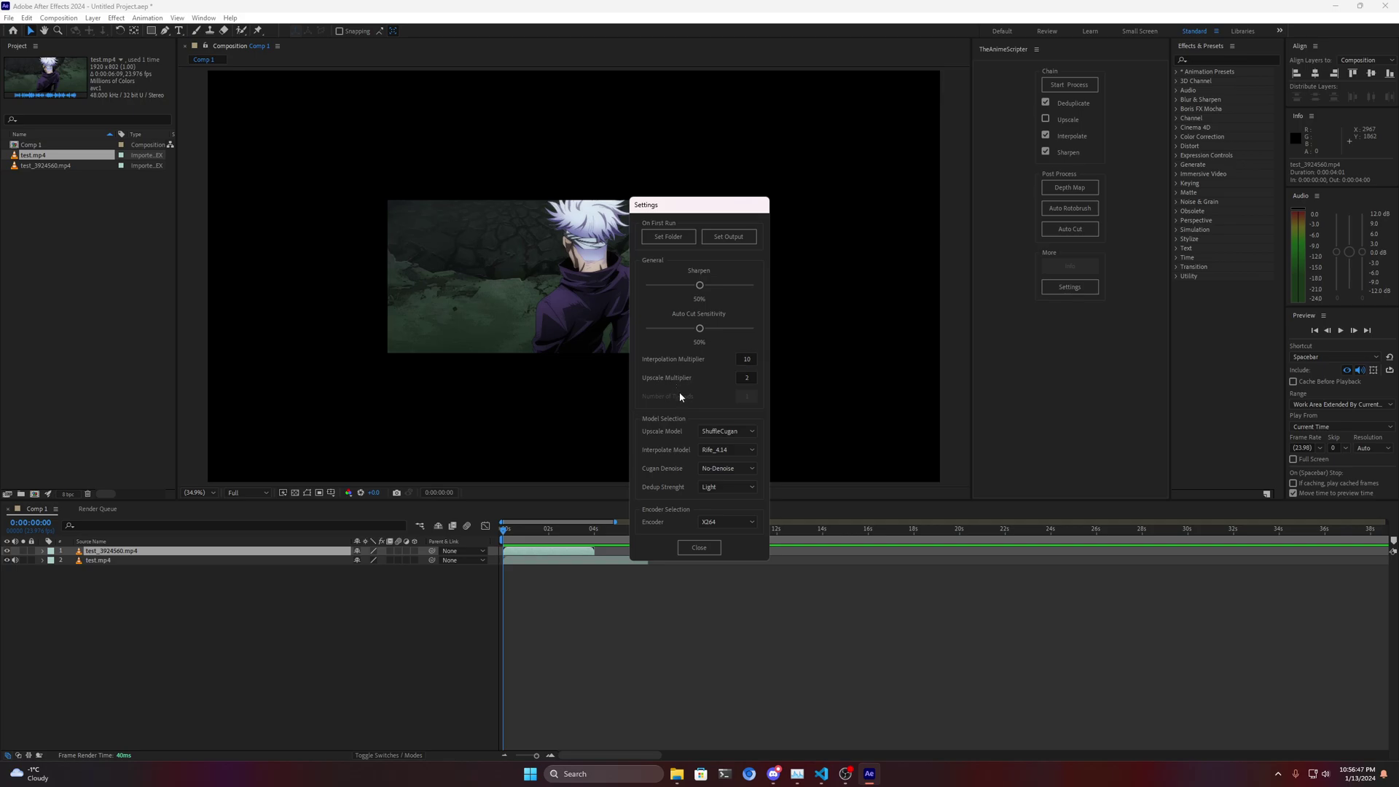
left_click(701, 556)
Step: Split the test.mp4 layer at frame 23 and select its first piece
left_click(619, 560)
left_click_drag(506, 531, 524, 532)
key("ctrl+d")
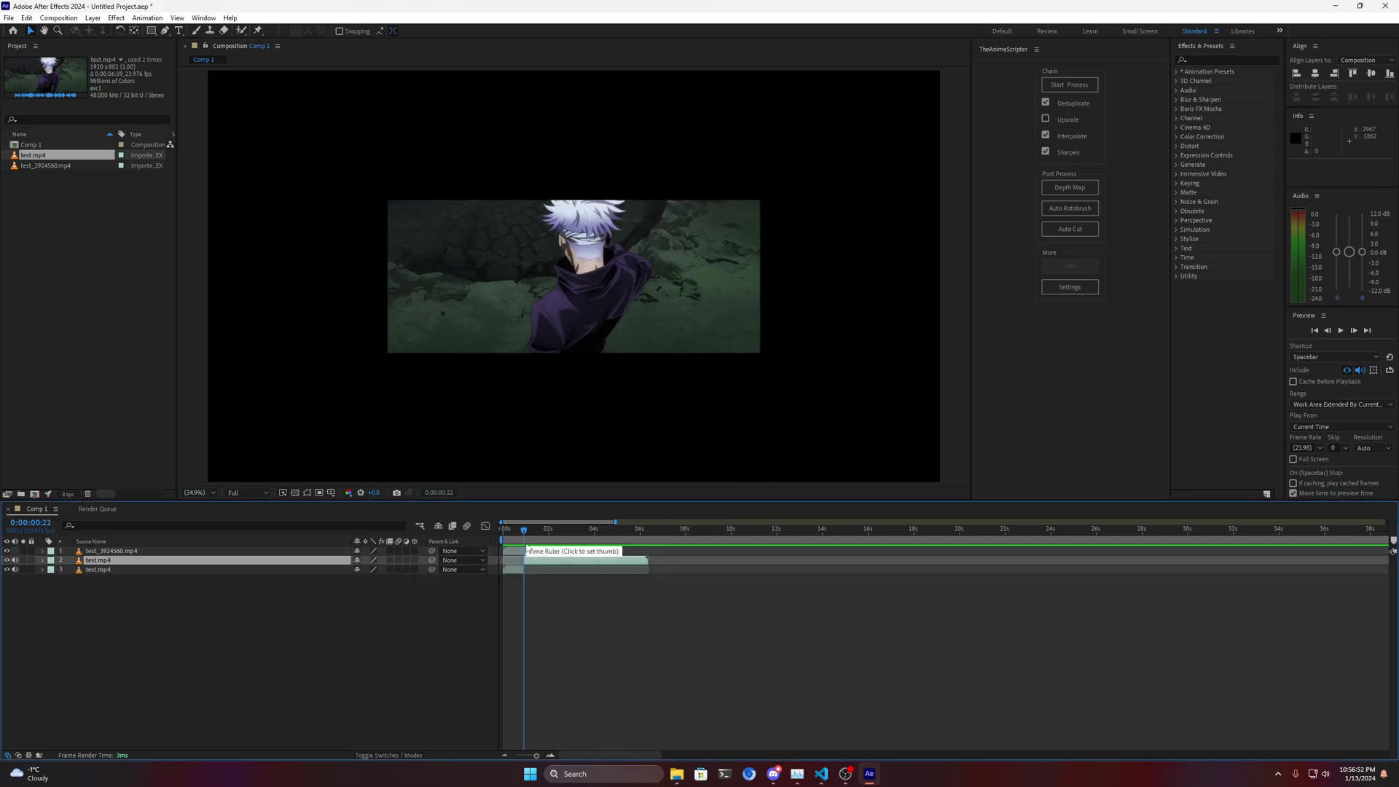
key("ctrl+z")
left_click_drag(527, 538, 526, 535)
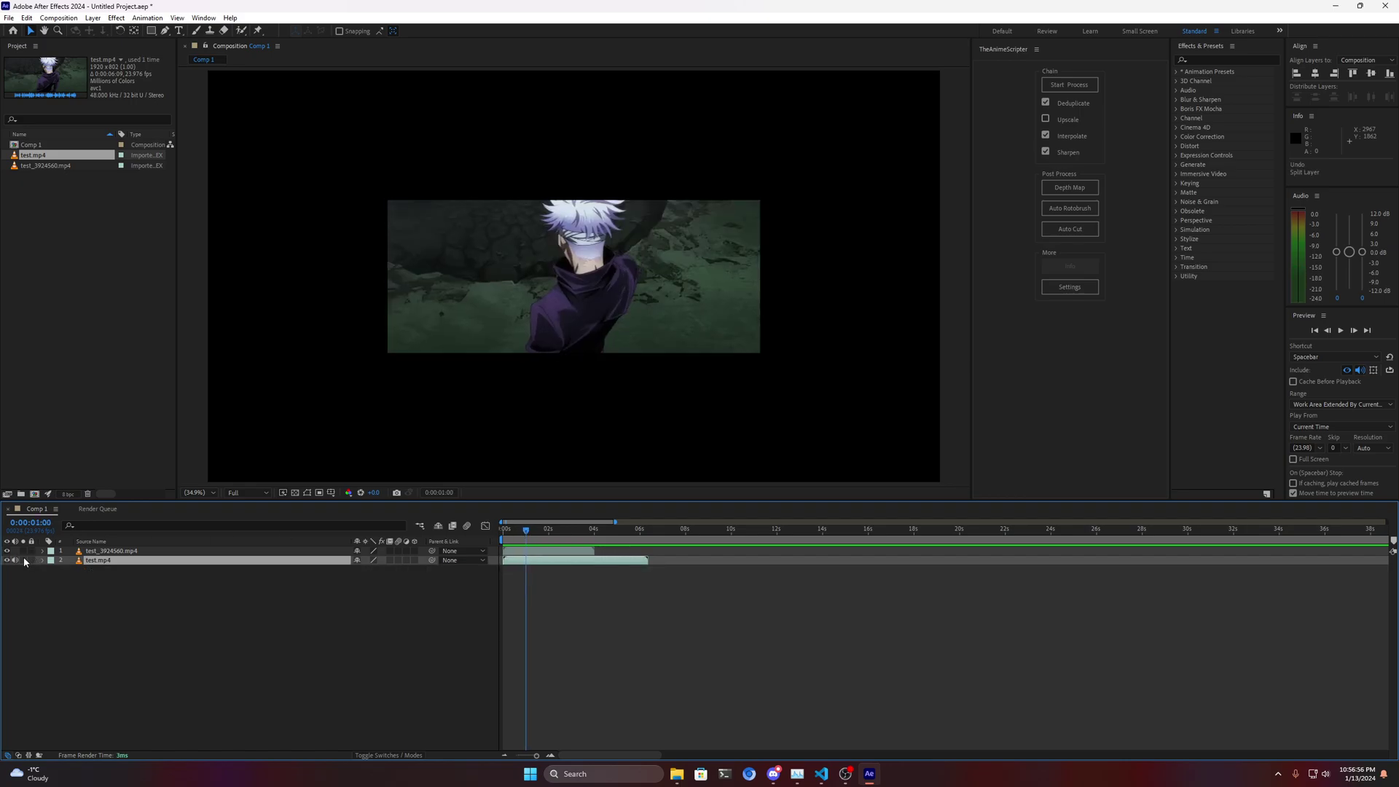
key("ctrl+shift+d")
key("Home")
left_click(518, 569)
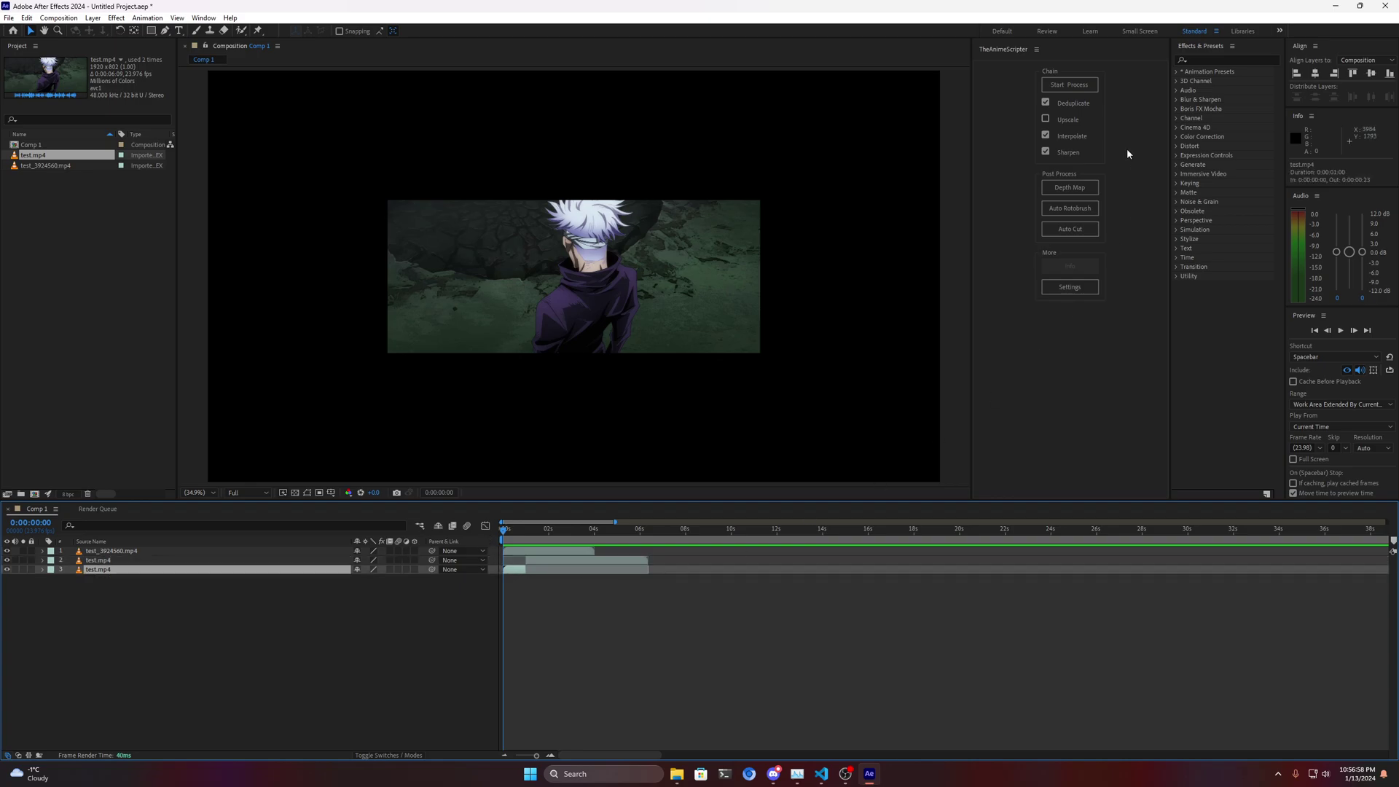
Step: Process the first test.mp4 piece and inspect the resulting test_7832946.mp4 details
left_click(1093, 86)
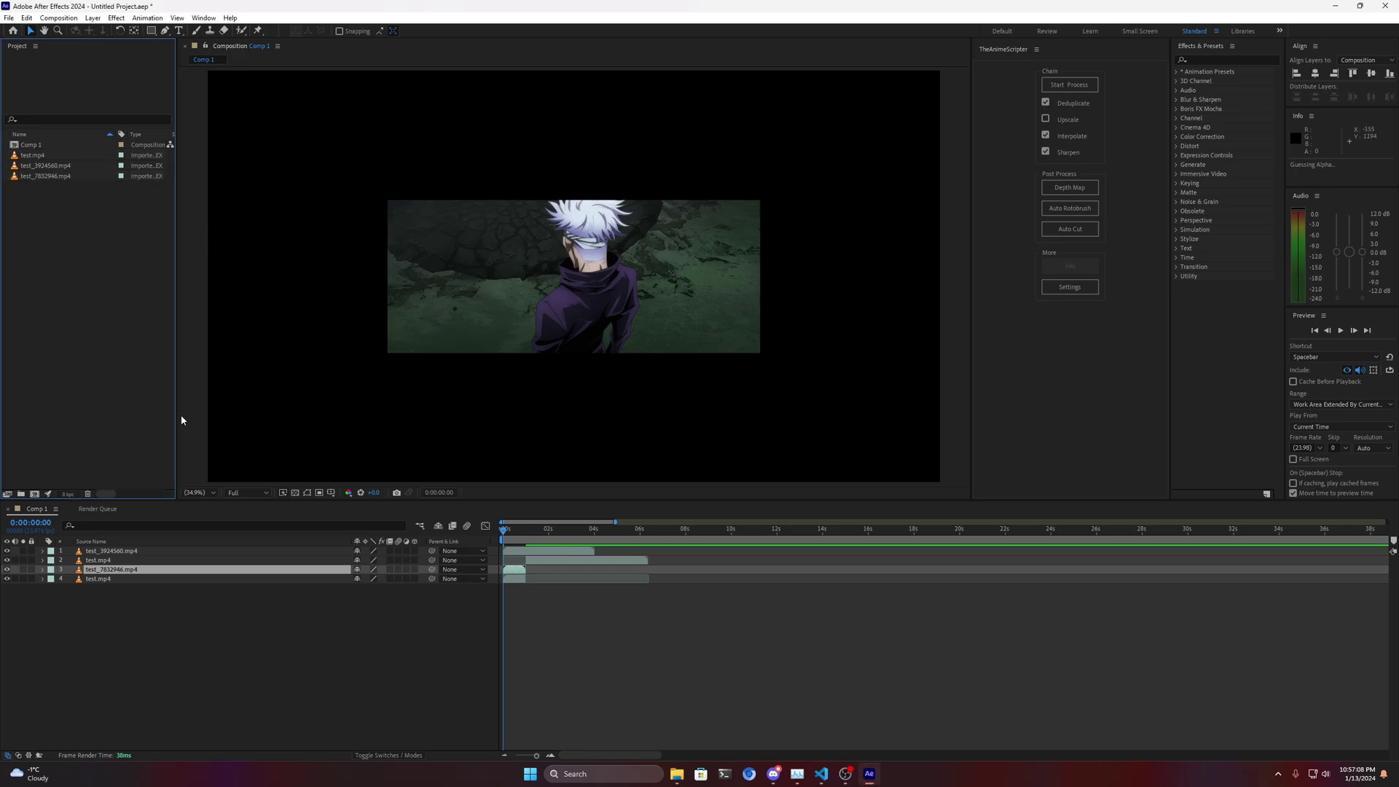
left_click(68, 180)
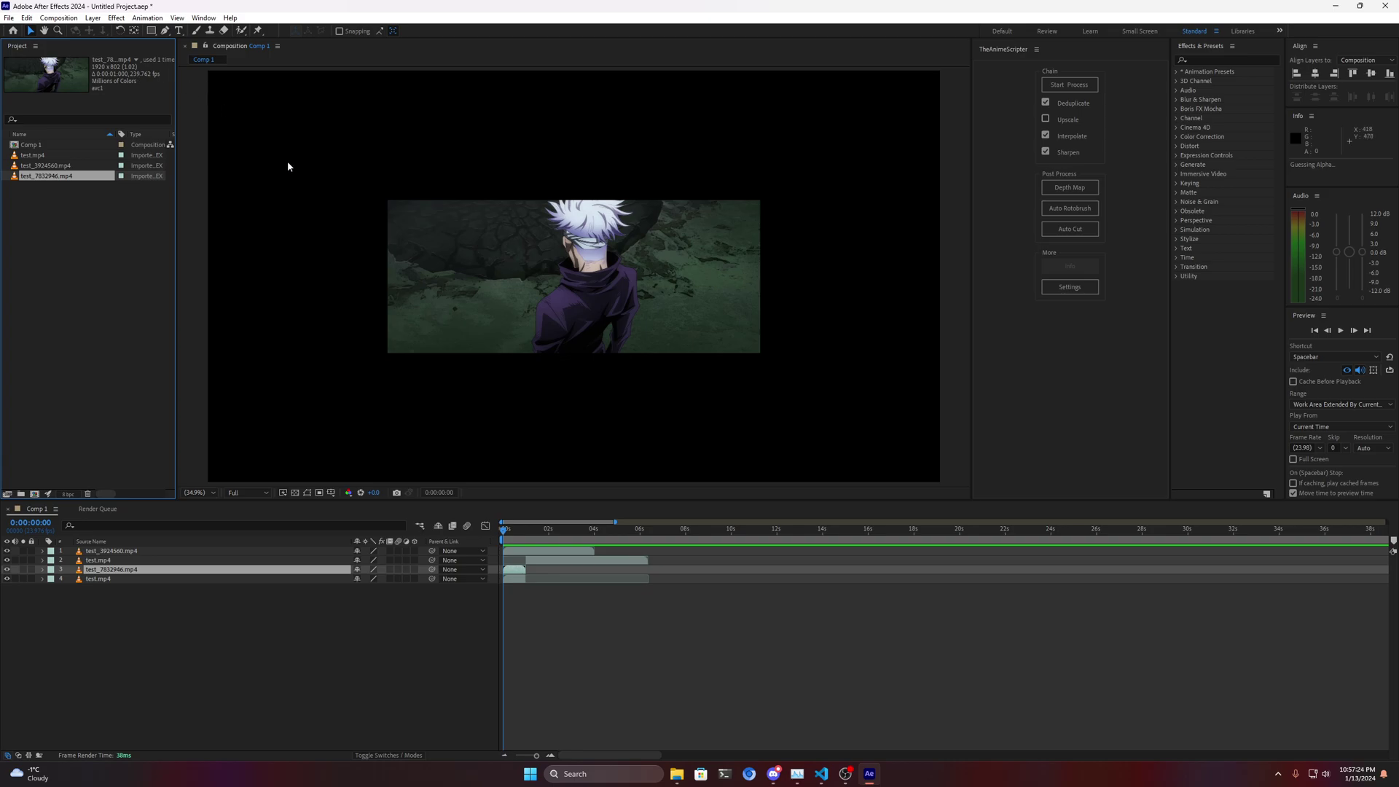
Step: Delete the interpolated layer and split test.mp4 at two more points around 2 seconds
left_click(515, 569)
key("Delete")
left_click(516, 570)
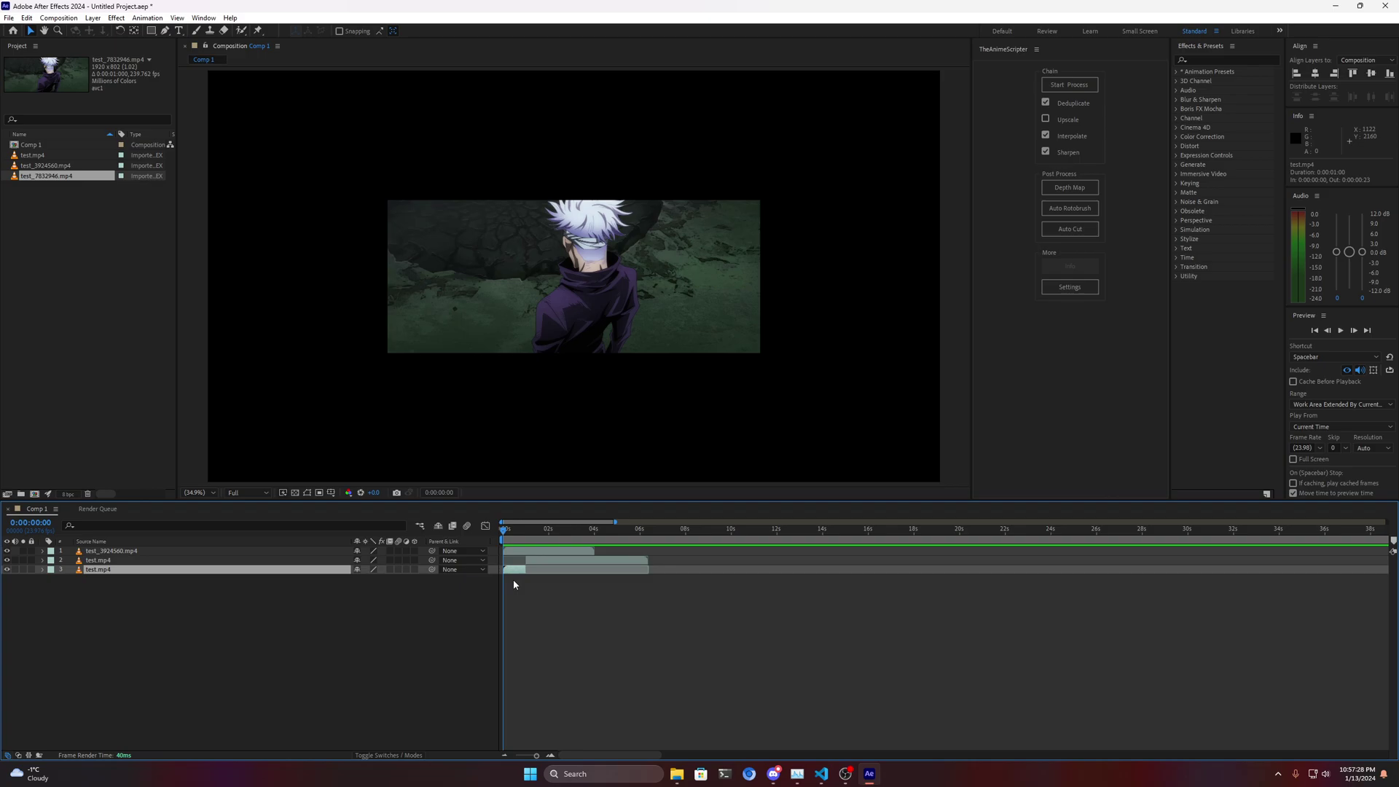
left_click_drag(510, 545, 578, 537)
key("ctrl+Up")
left_click(553, 536)
key("ctrl+shift+d")
key("ctrl+shift+d")
key("Home")
Step: Delete test_3924560.mp4, select three test.mp4 pieces, and switch off interpolation for upscaling
left_click(569, 573)
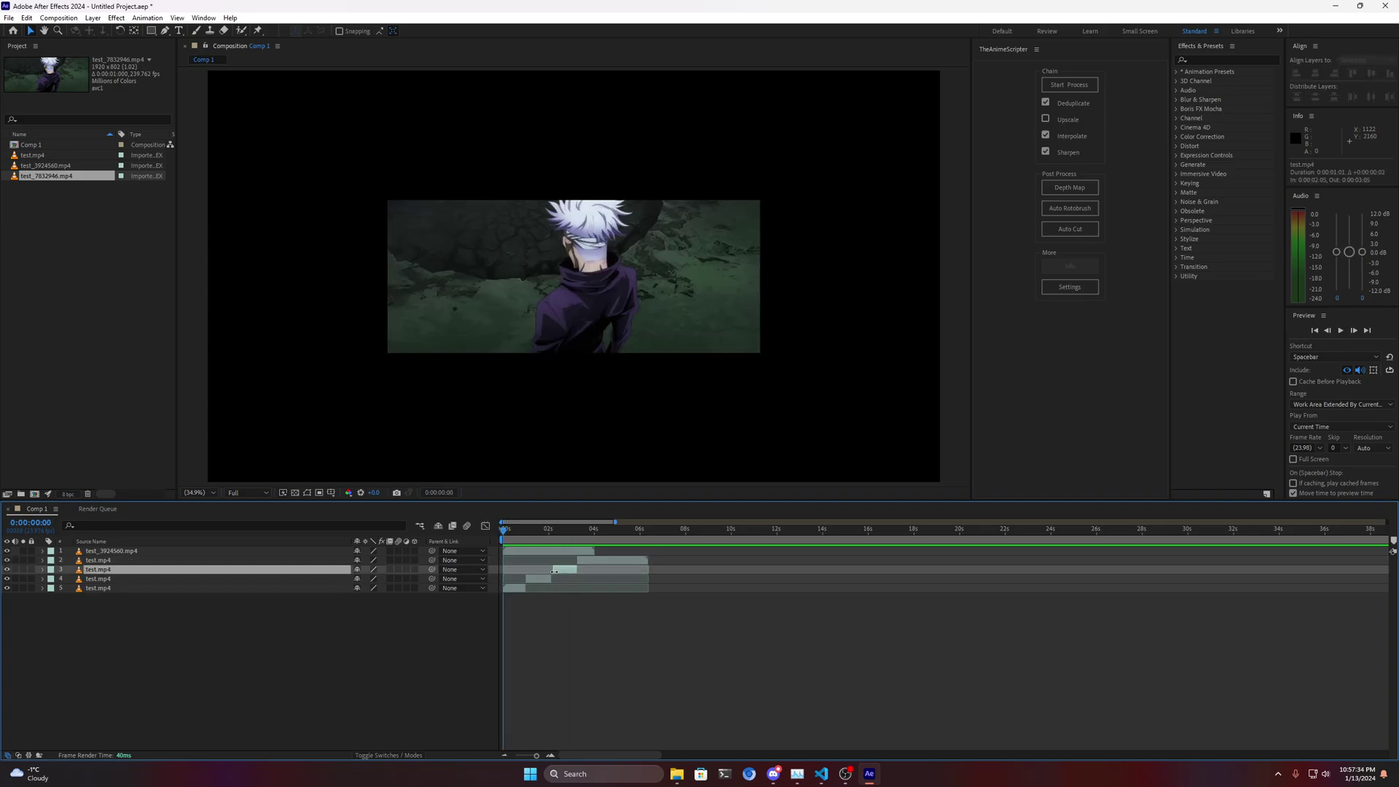
key("ctrl+Up")
key("ctrl+Up")
key("Delete")
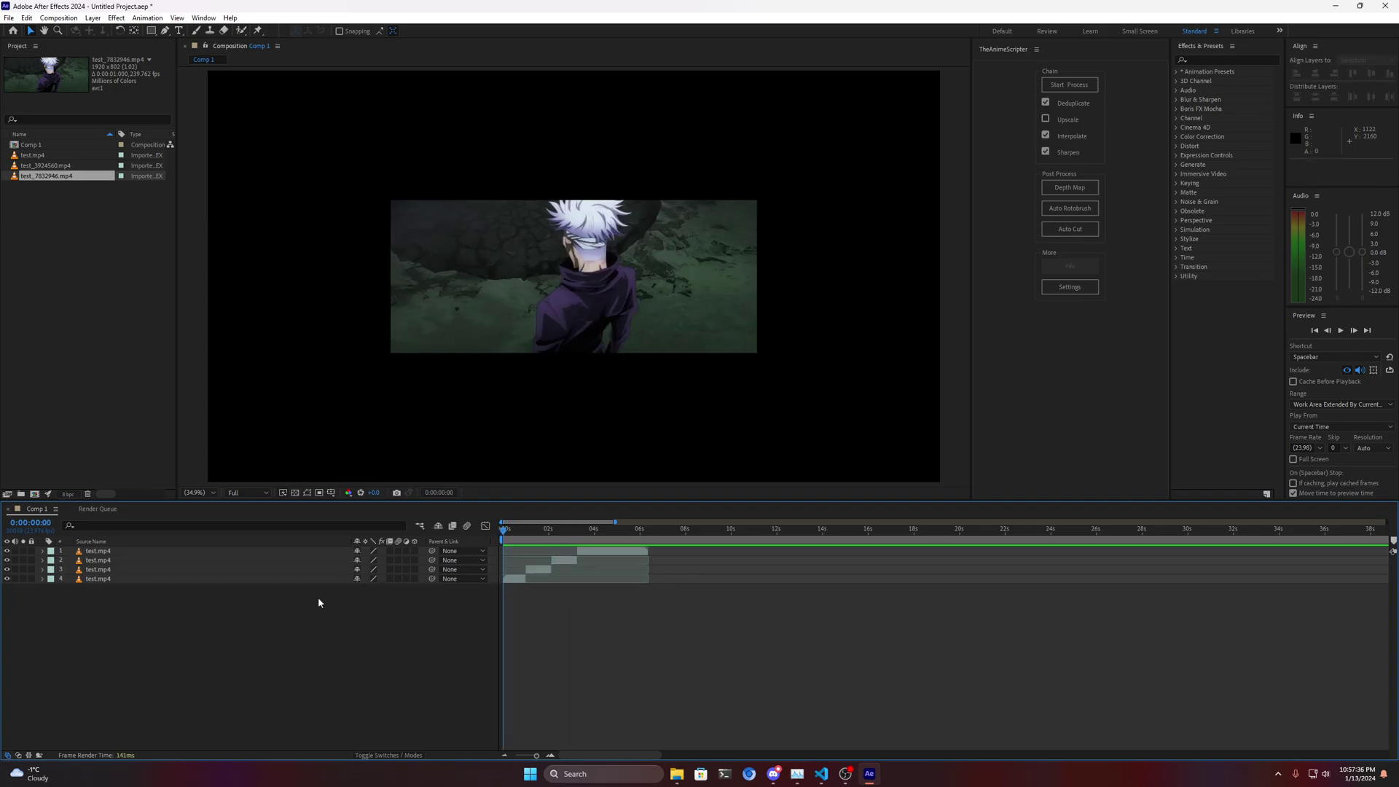
left_click(513, 580)
left_click(564, 561, "shift")
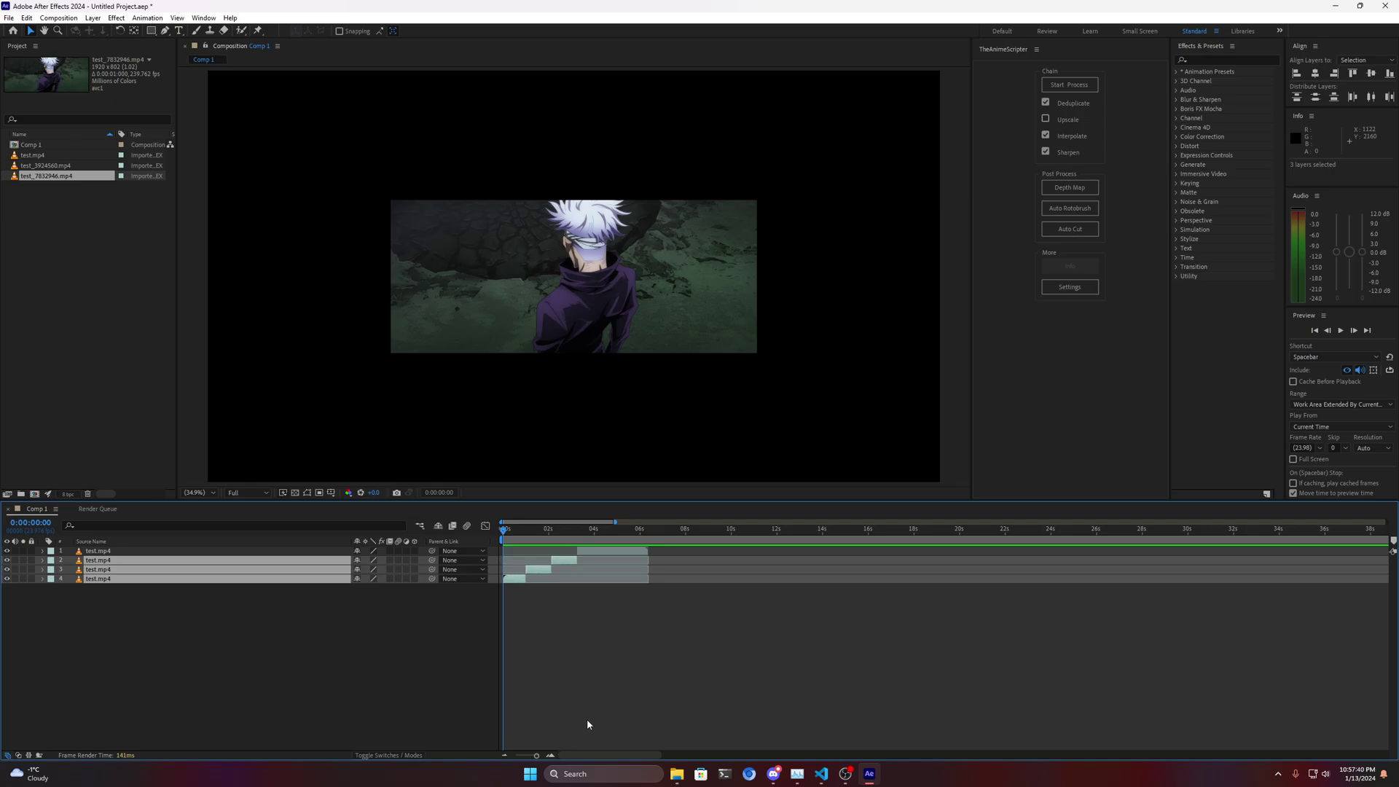
left_click(1053, 139)
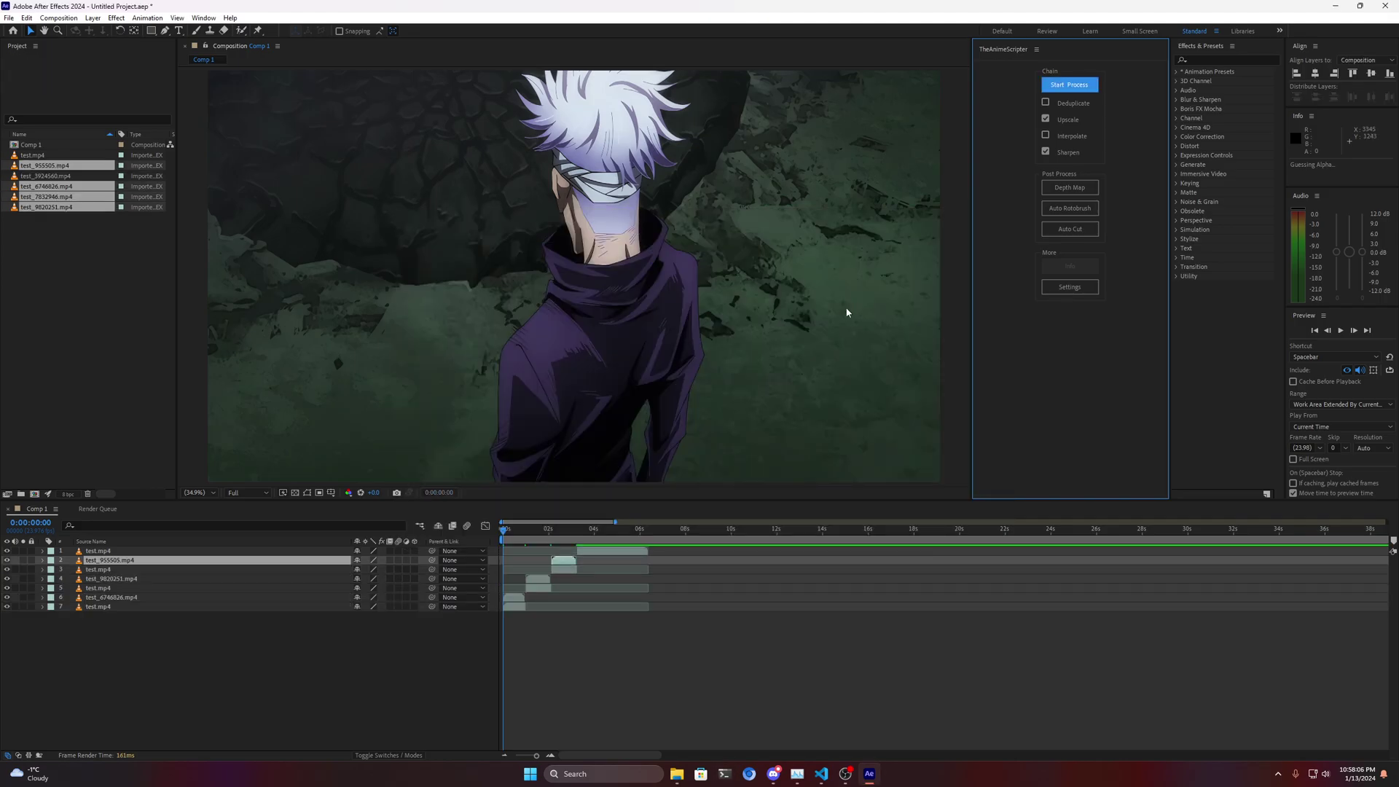
Step: Zoom in on the face and toggle test_9820251.mp4 visibility to compare quality
left_click_drag(510, 631, 517, 616)
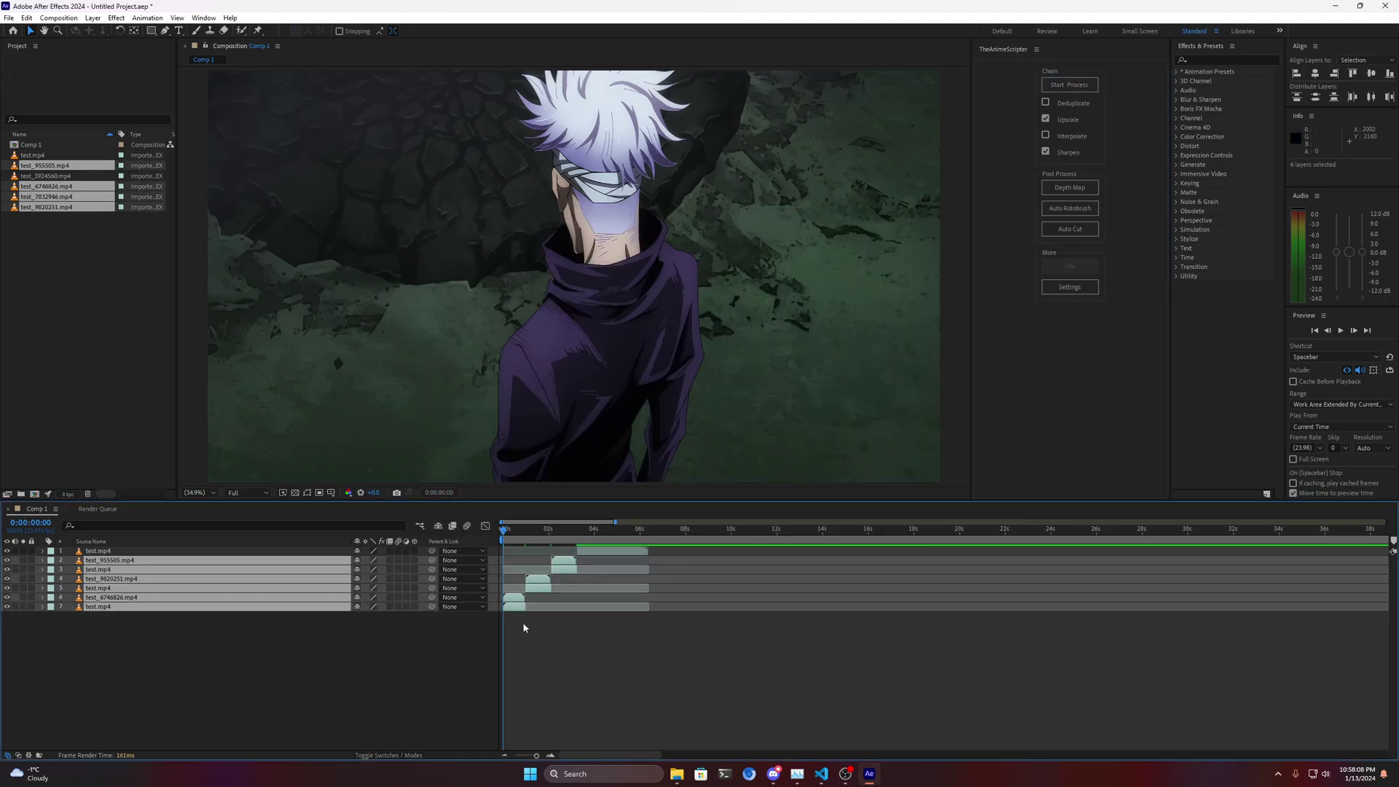
left_click(572, 668)
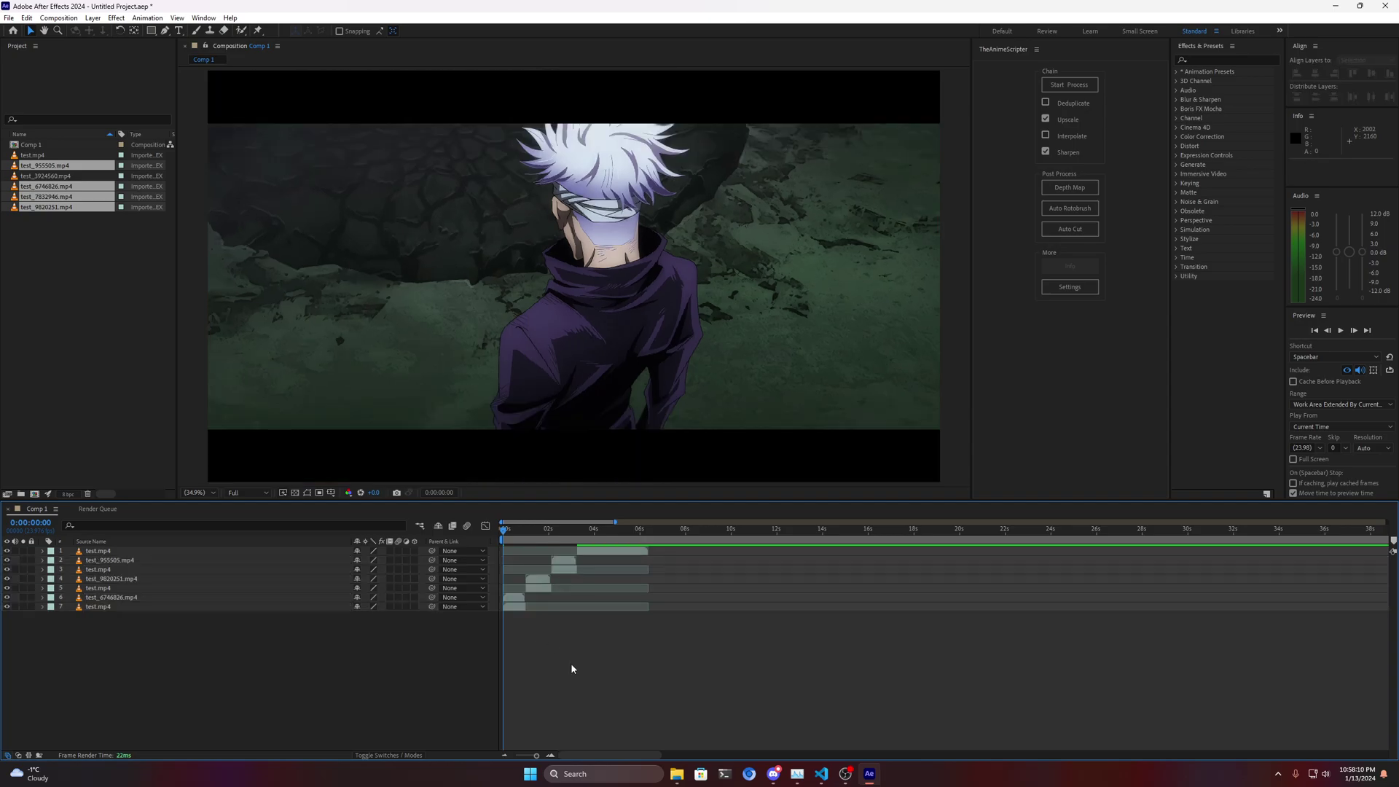
left_click_drag(500, 548, 516, 548)
scroll(602, 300, "up", 5)
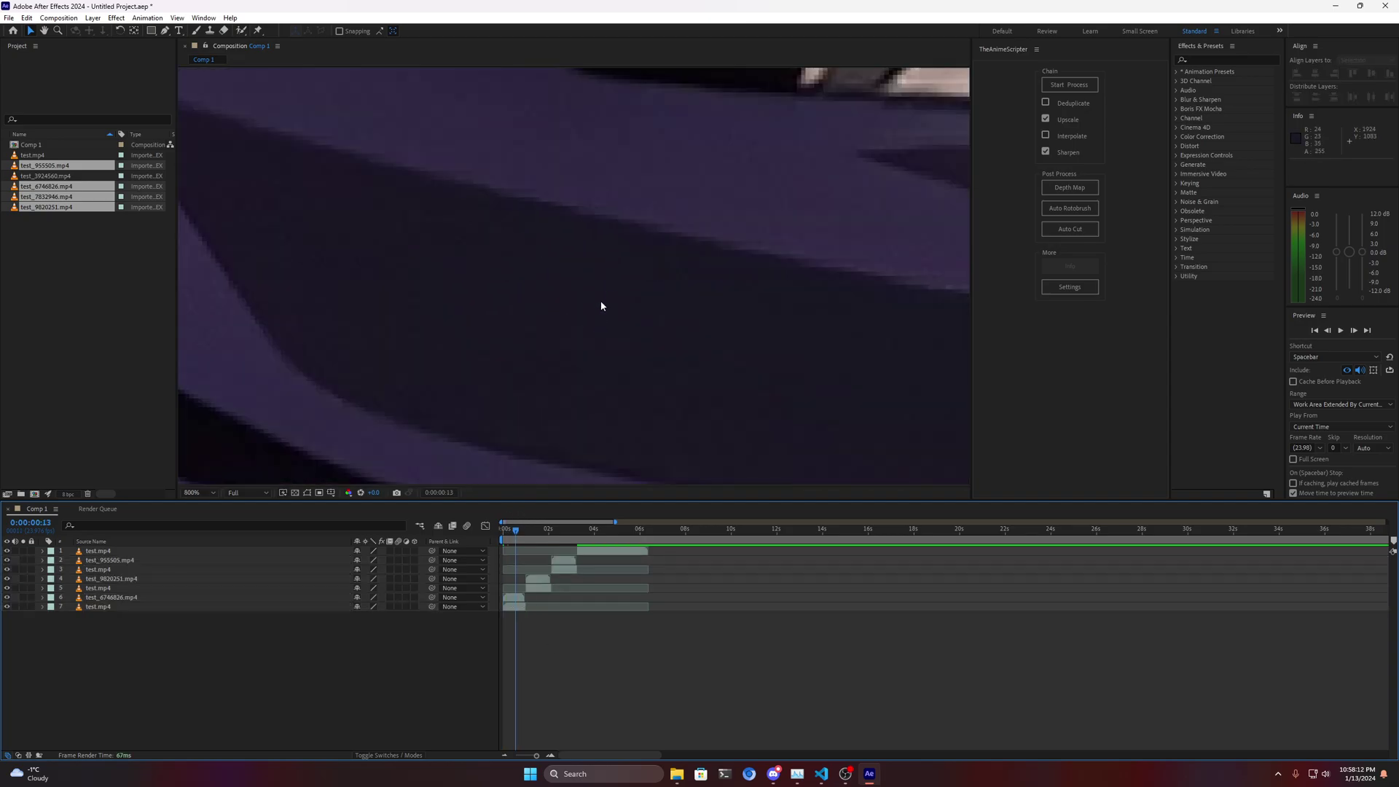
left_click_drag(619, 262, 500, 478)
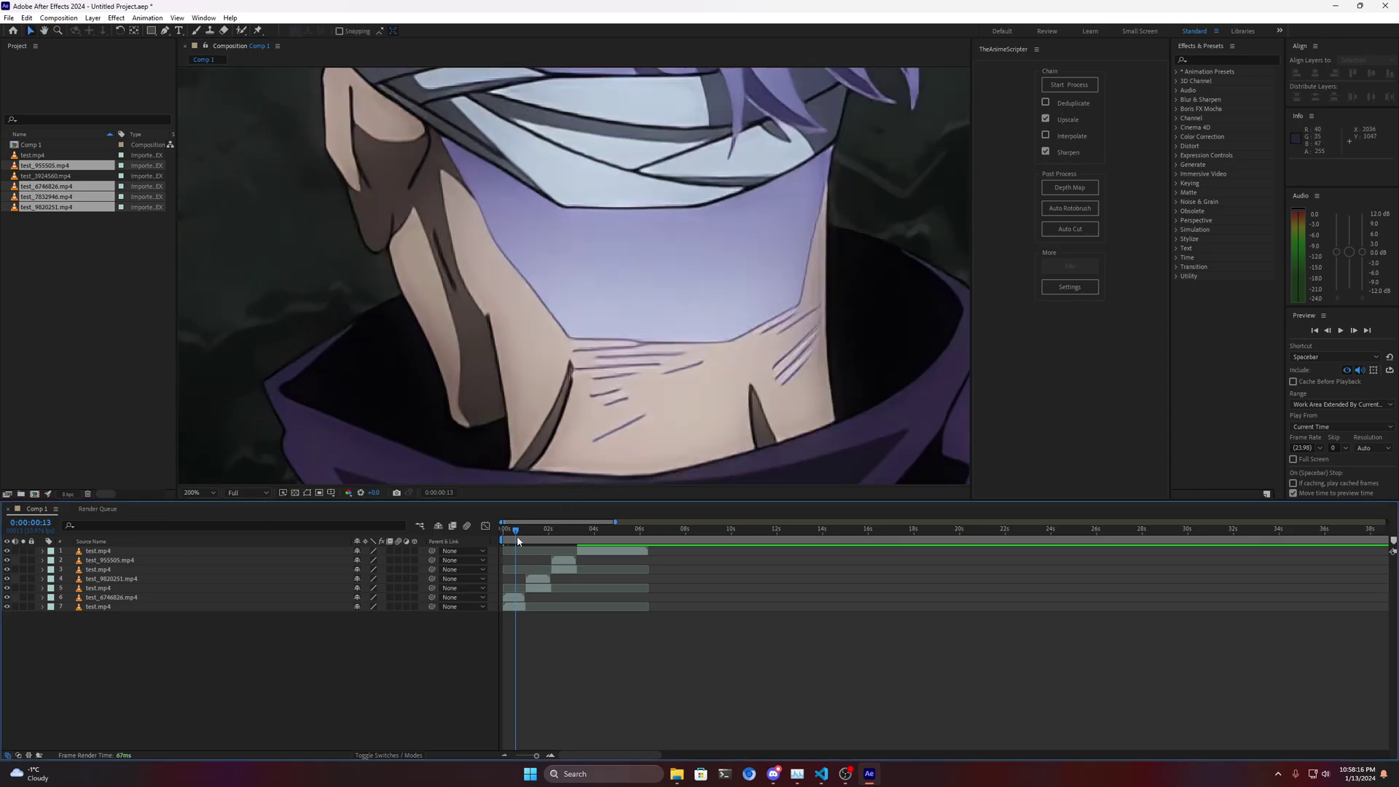
left_click_drag(516, 531, 540, 539)
left_click(536, 579)
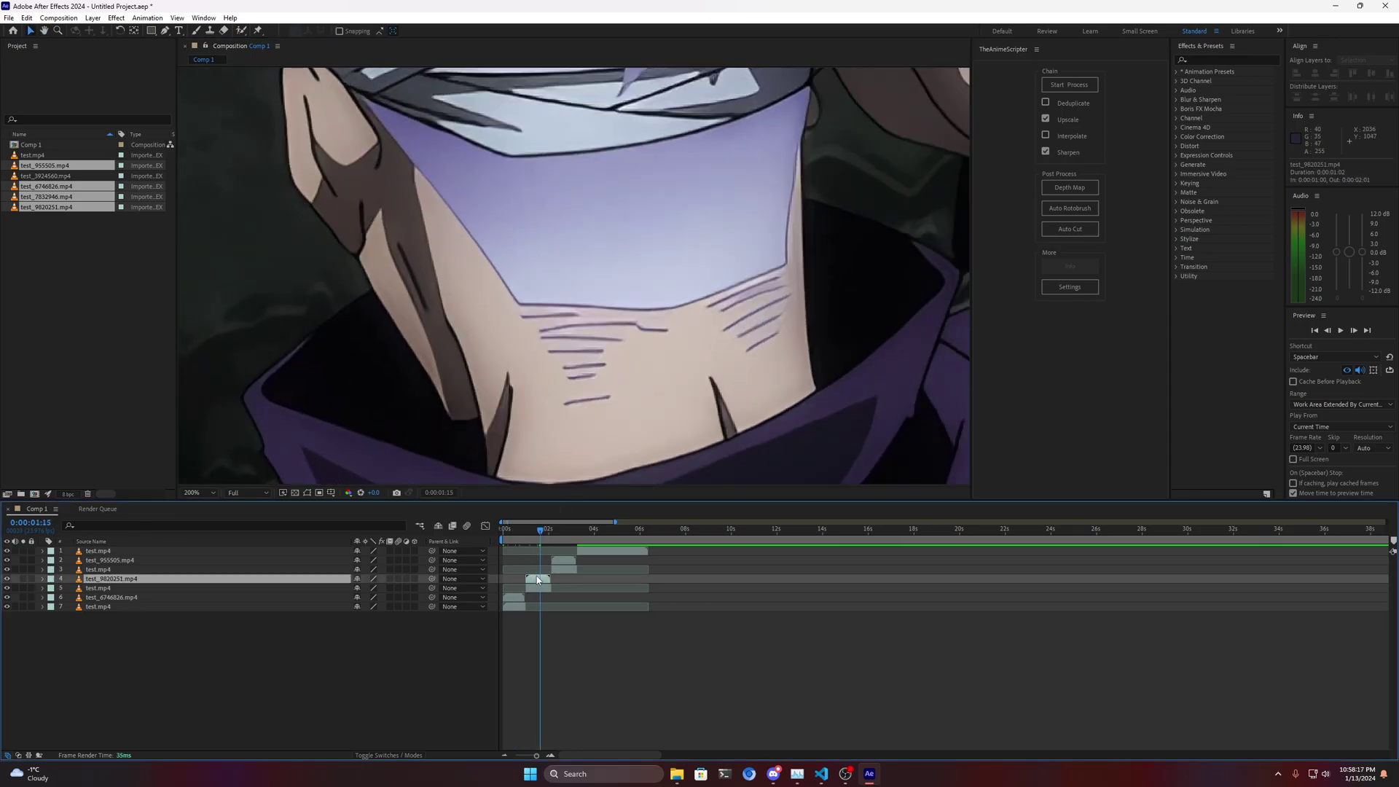
left_click(8, 580)
Step: Delete the upscaled layers test_955505, test_9820251 and test_6746826 from Comp 1
left_click(560, 529)
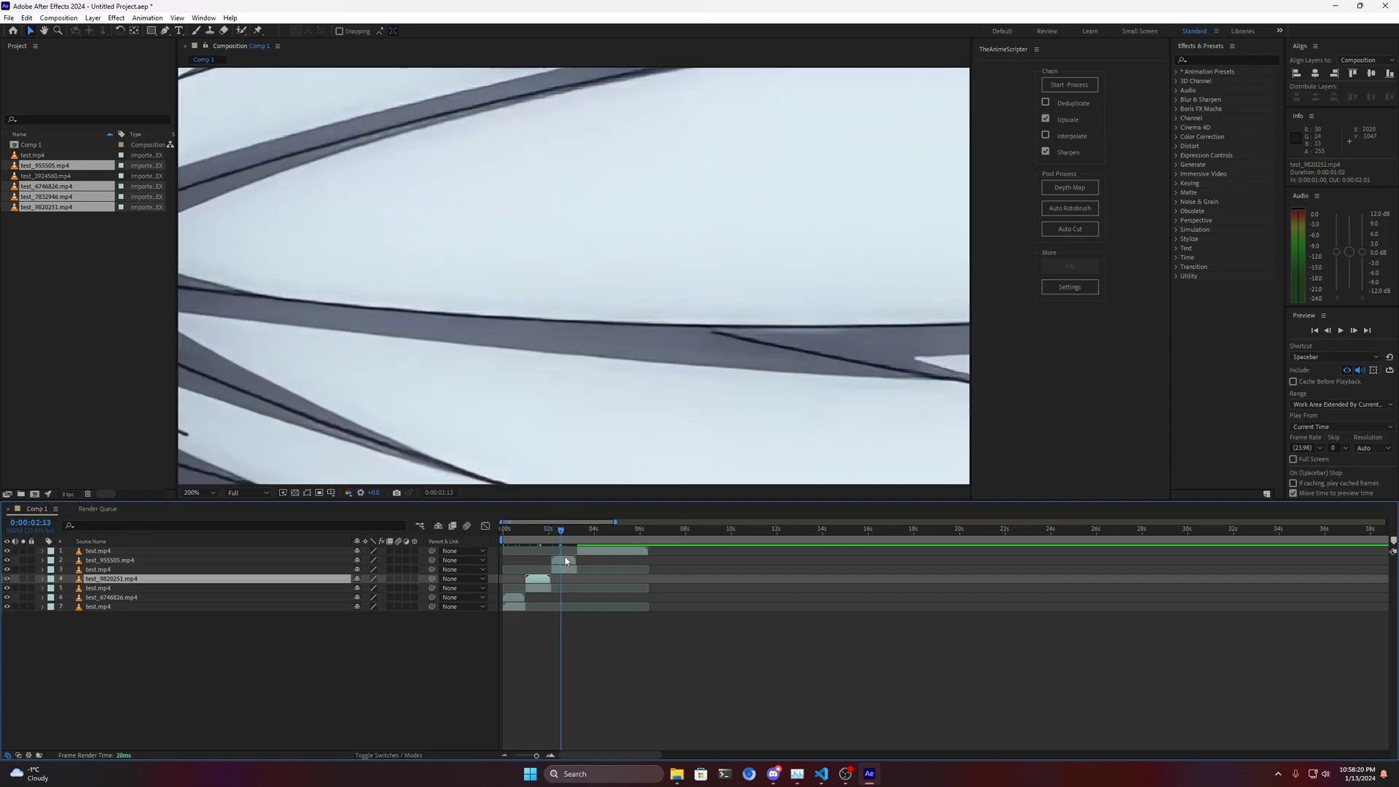
left_click(589, 428)
scroll(589, 428, "down", 4)
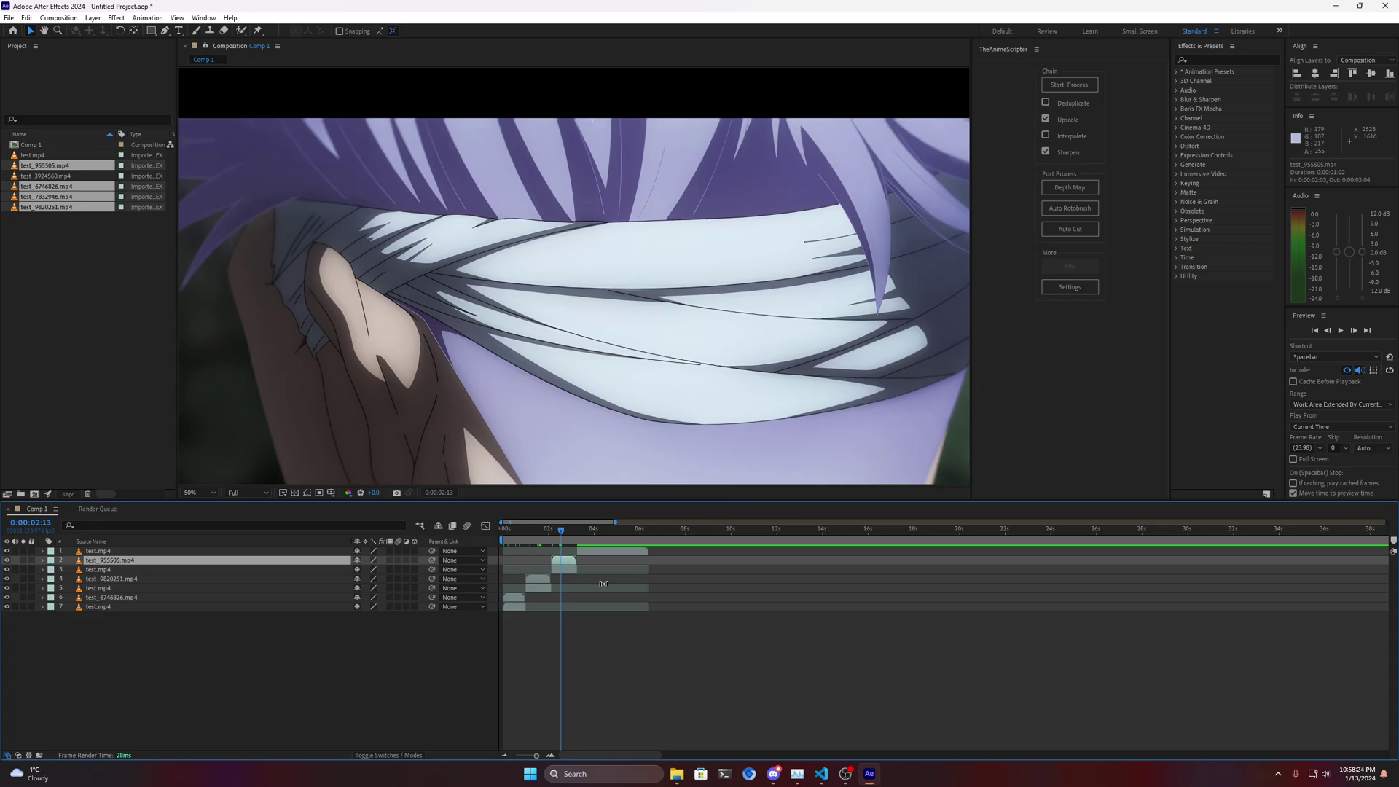
left_click(538, 579, "ctrl")
left_click(520, 599, "ctrl")
key("Delete")
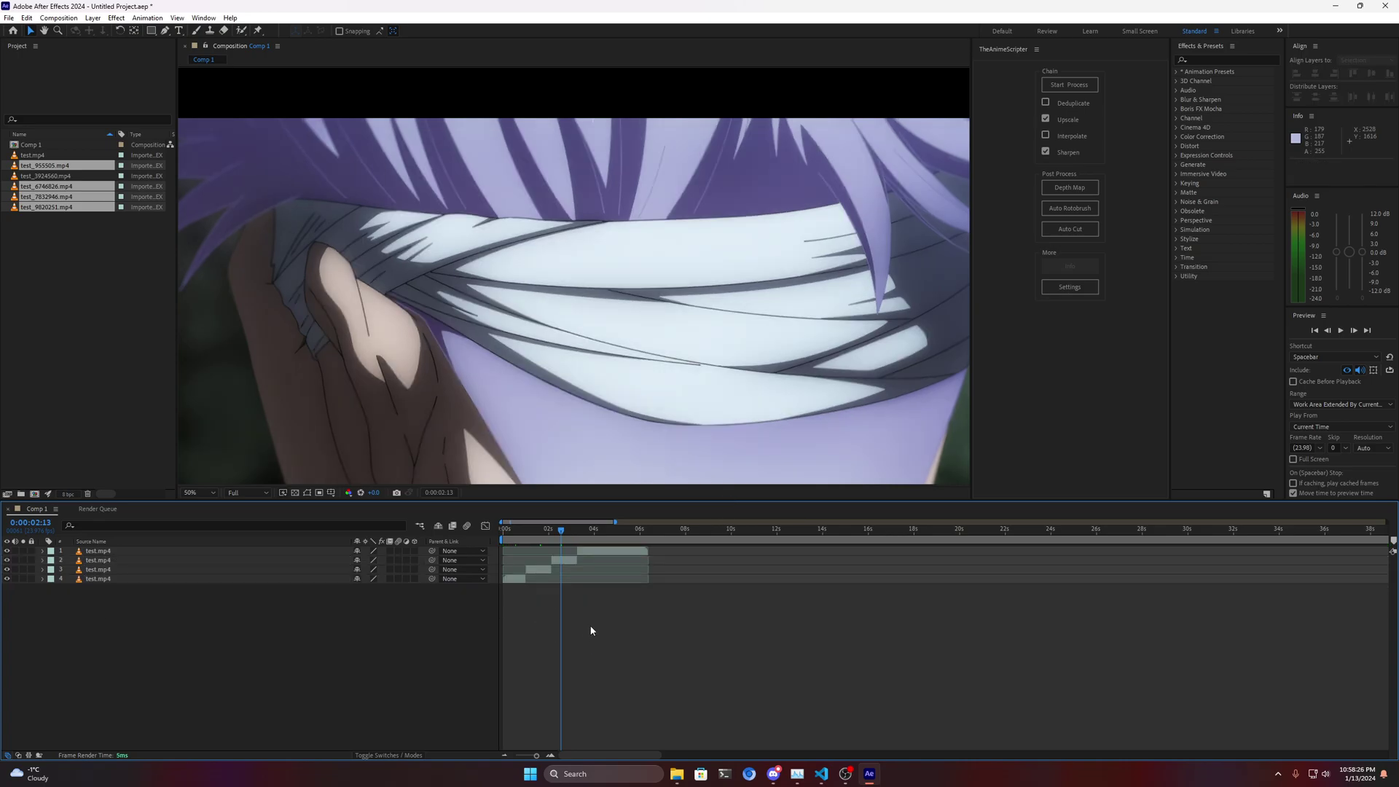
left_click_drag(561, 545, 480, 557)
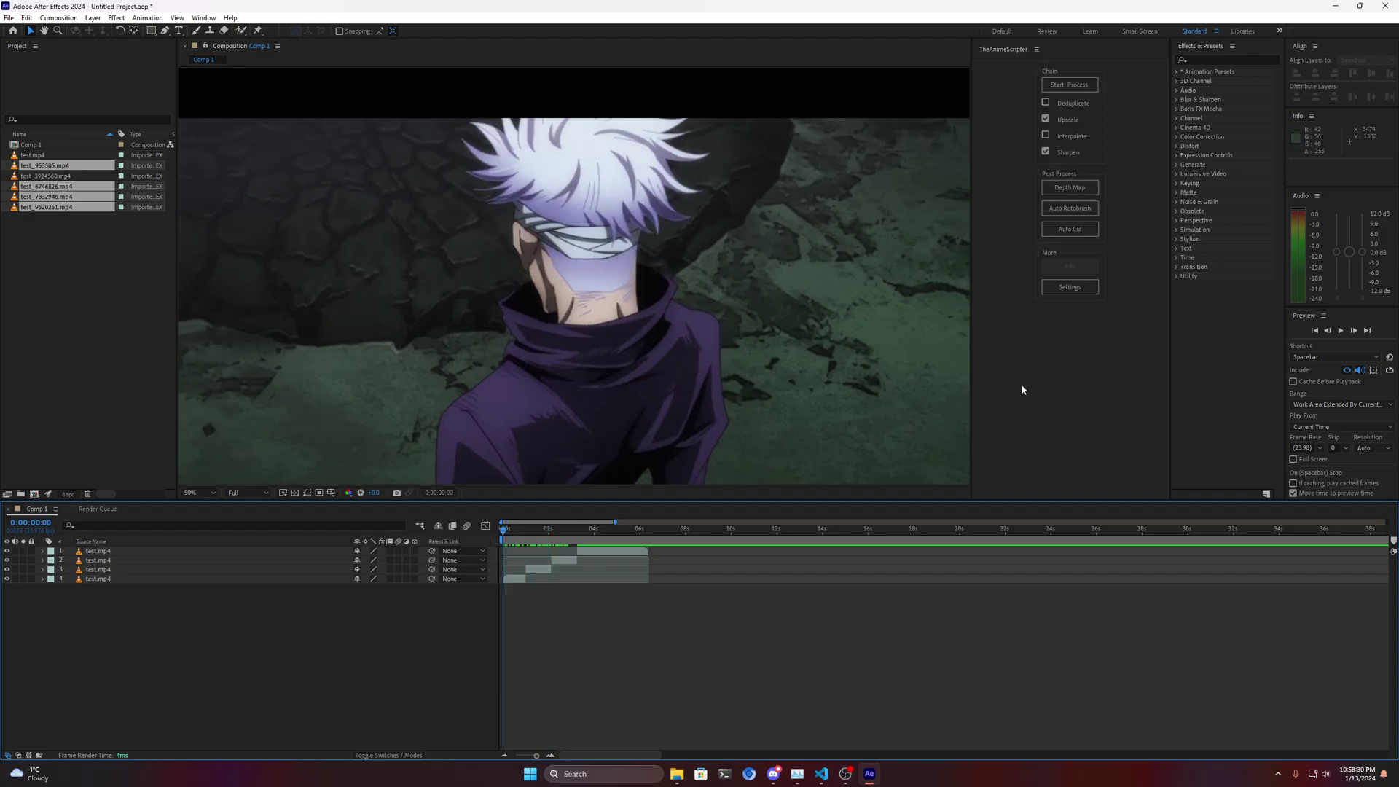